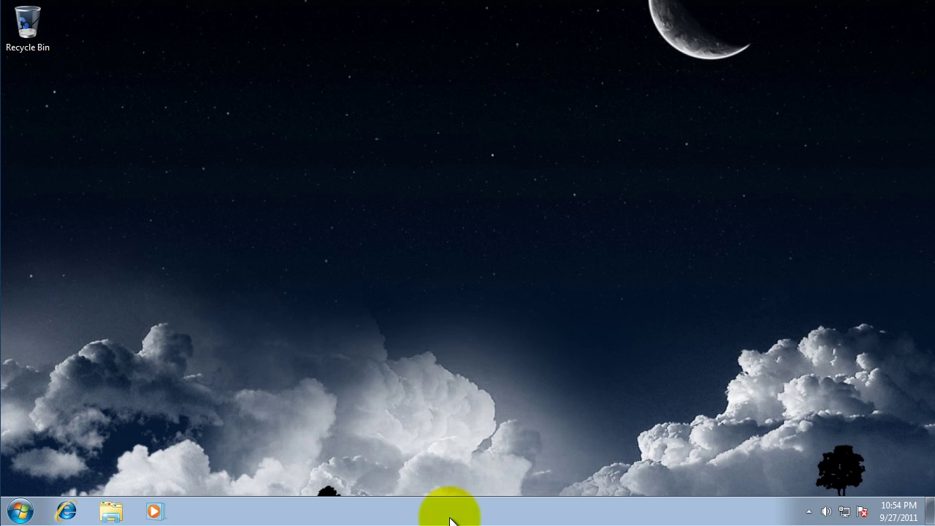
Open Internet Explorer in a maximized window and cancel the MSN country selection prompt.
left_click(76, 507)
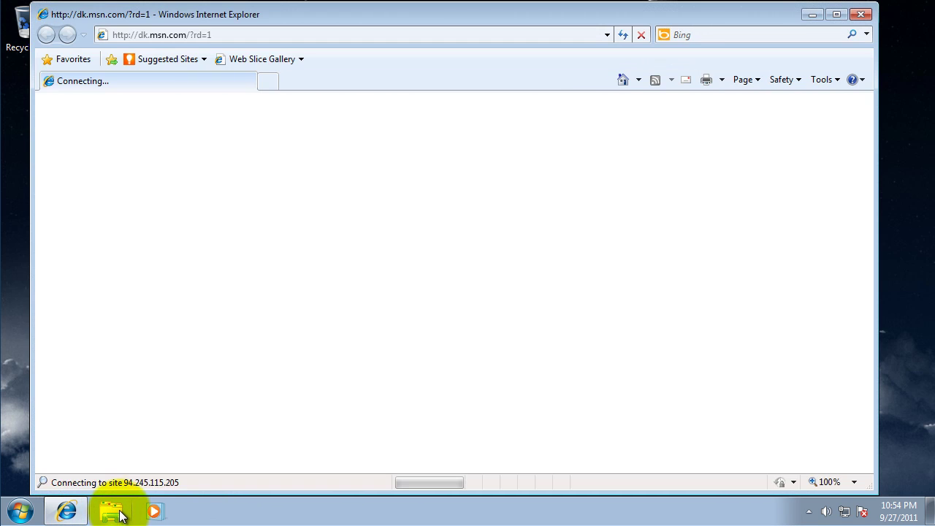
left_click(836, 14)
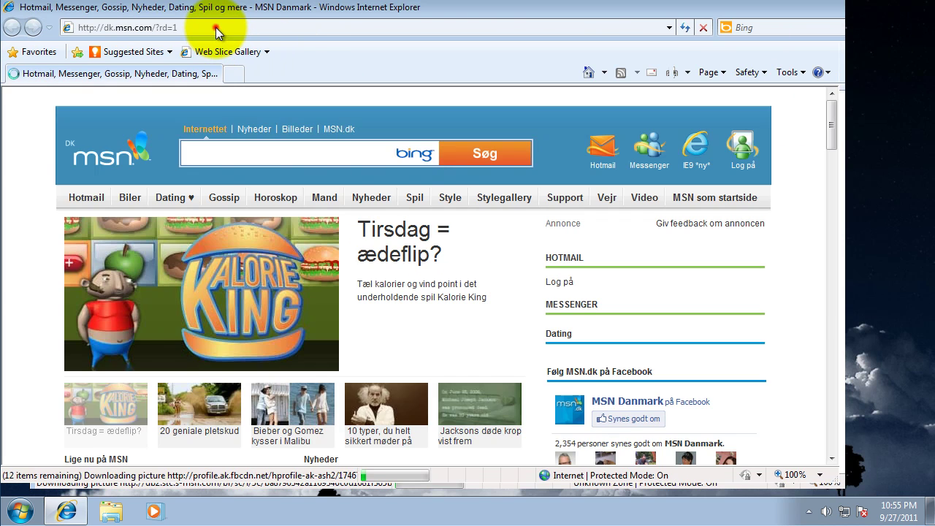
left_click(216, 27)
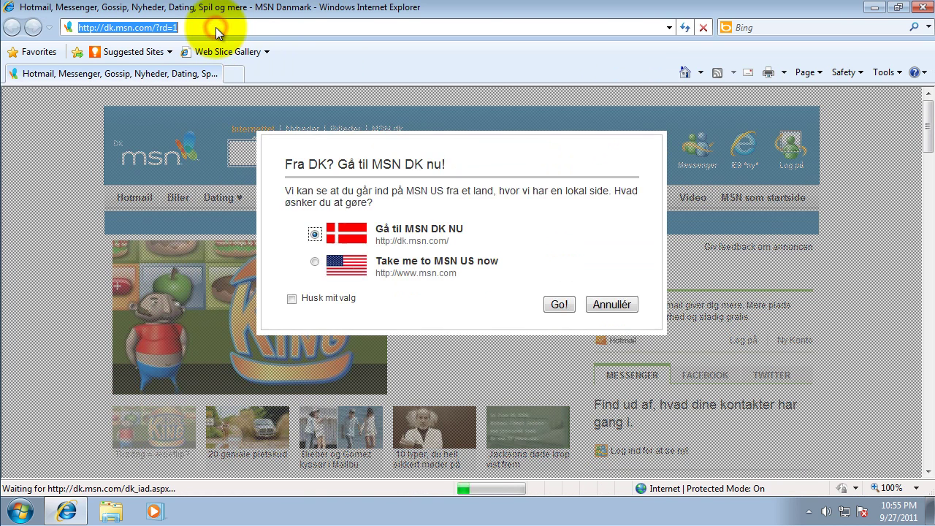
left_click(610, 304)
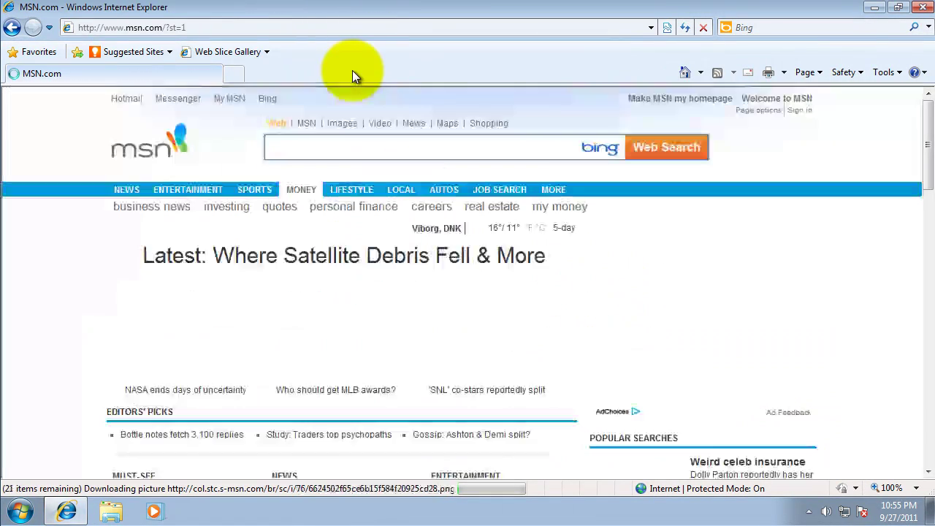
left_click(295, 26)
type("www.m")
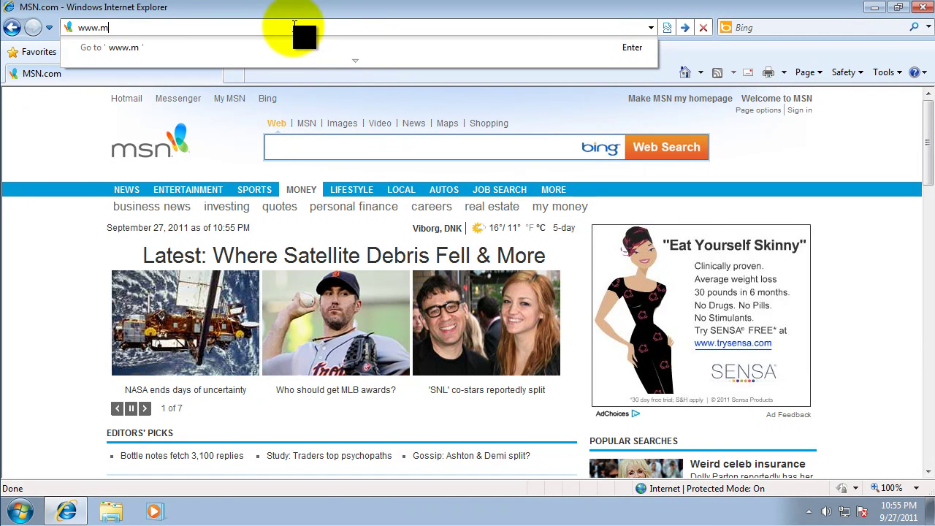
type("alva")
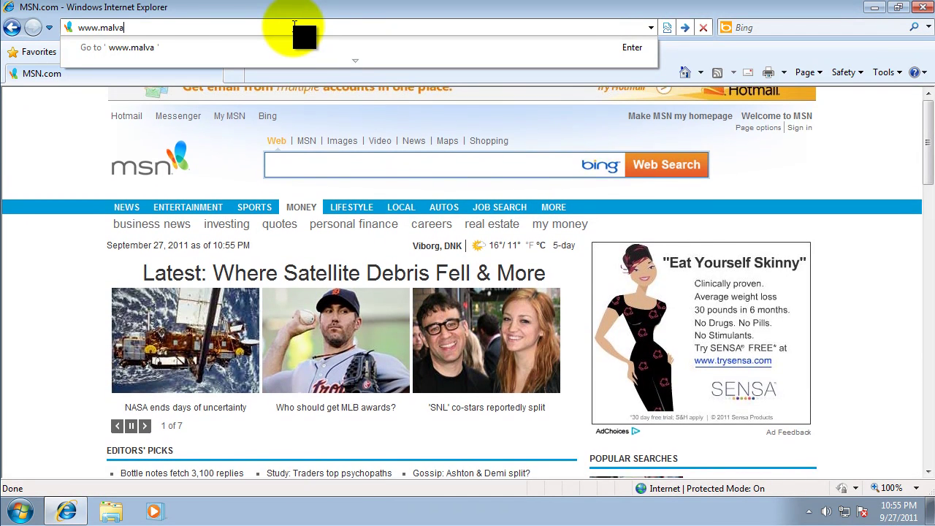
key("BackSpace")
key("BackSpace")
type("warebytes.org")
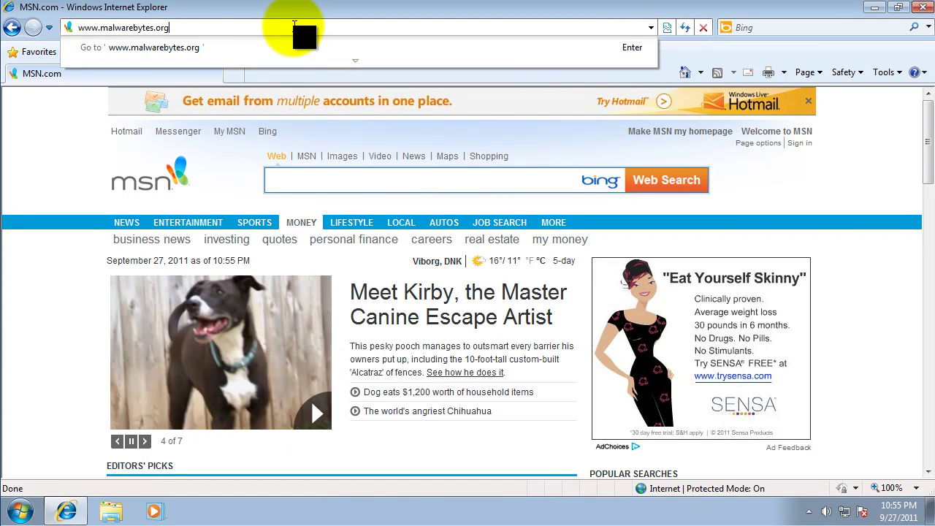
key("Return")
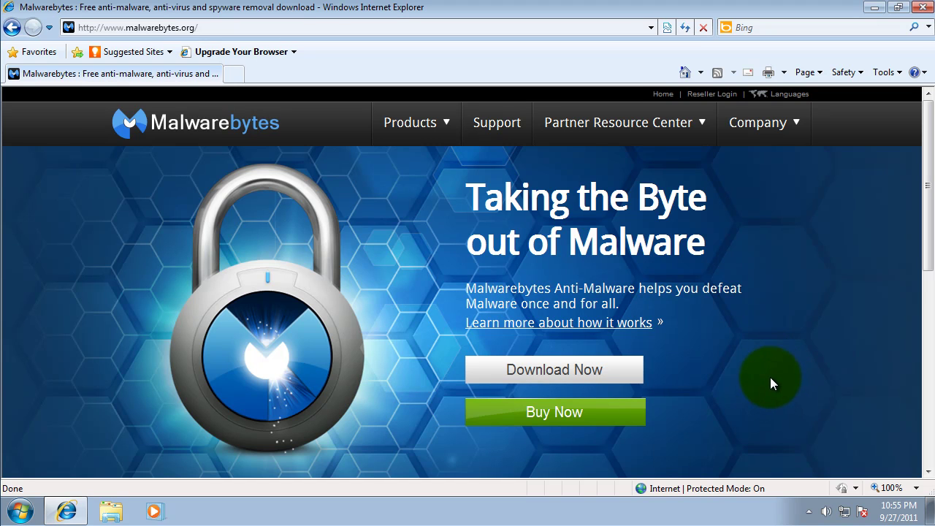
Open the Malwarebytes Anti-Malware download page on CNET and switch its language to English.
left_click(571, 373)
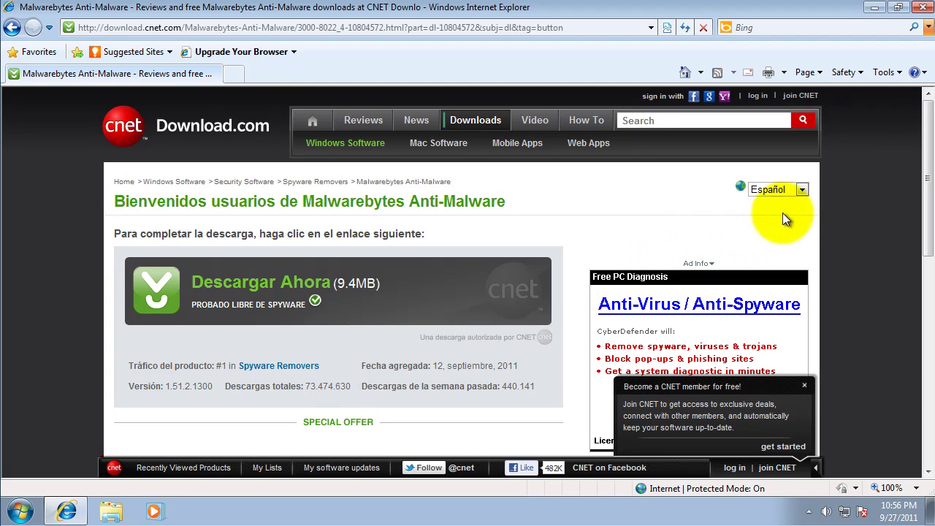
left_click(801, 190)
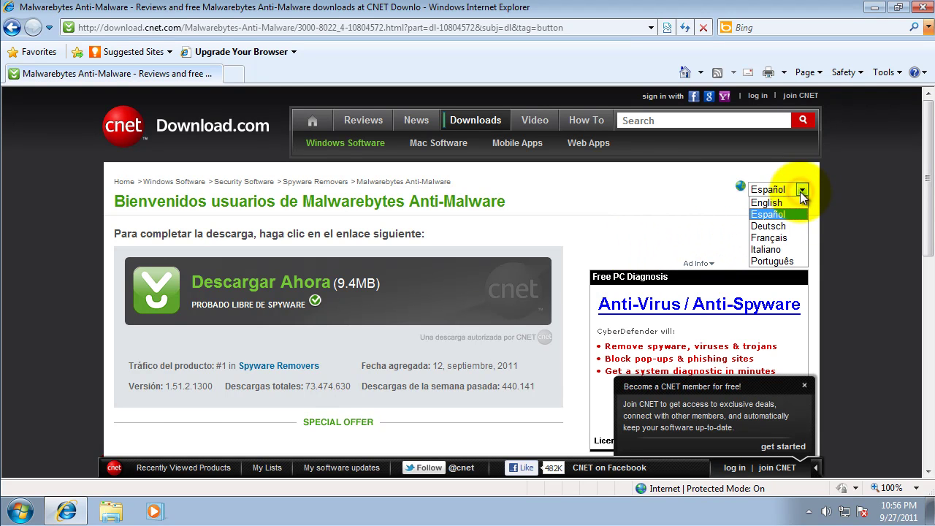
left_click(798, 204)
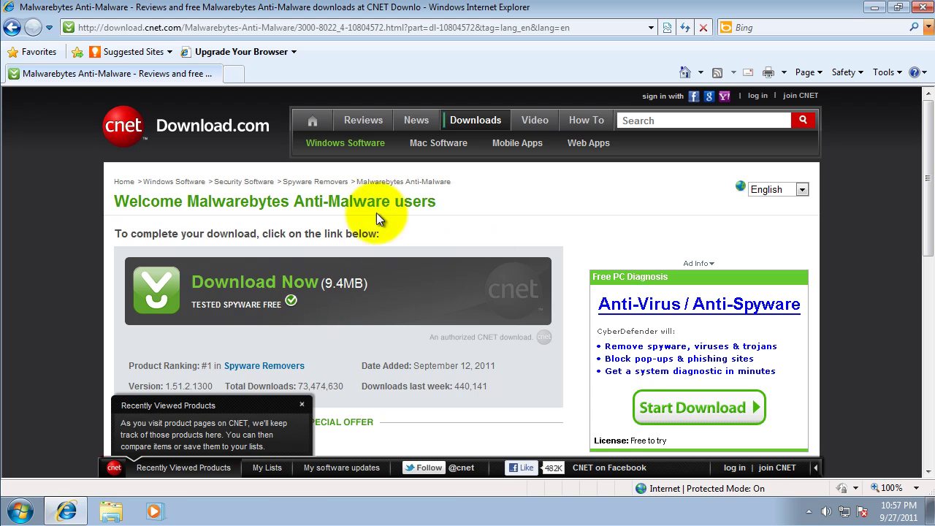
Start the Malwarebytes Anti-Malware download and allow the file that the browser blocked.
left_click(248, 290)
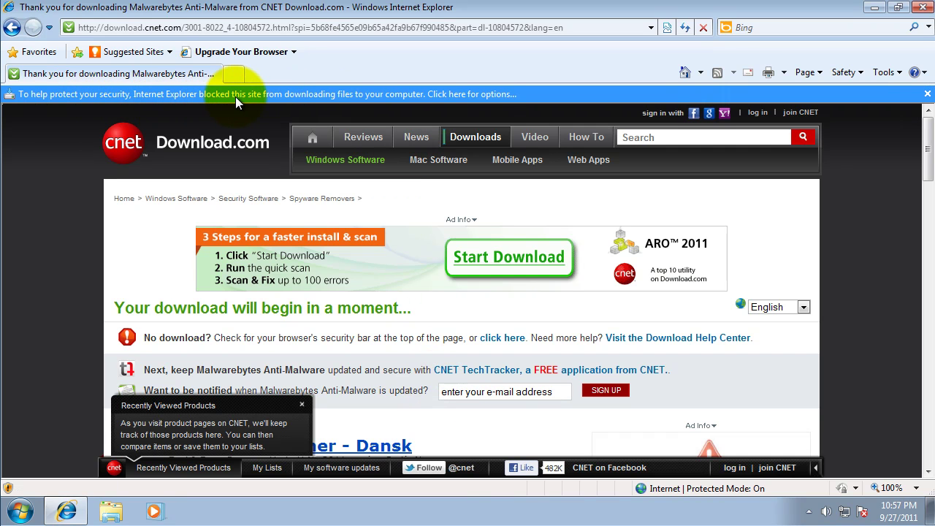
left_click(266, 98)
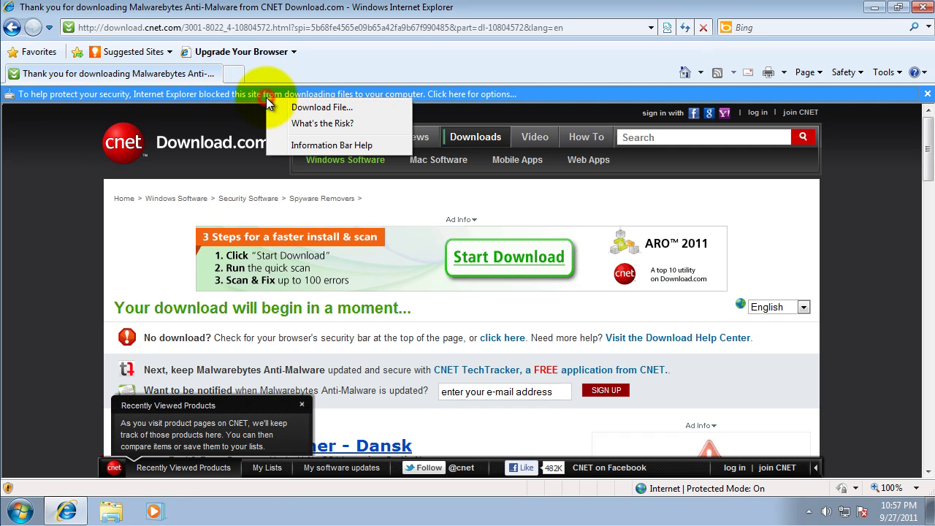
left_click(285, 107)
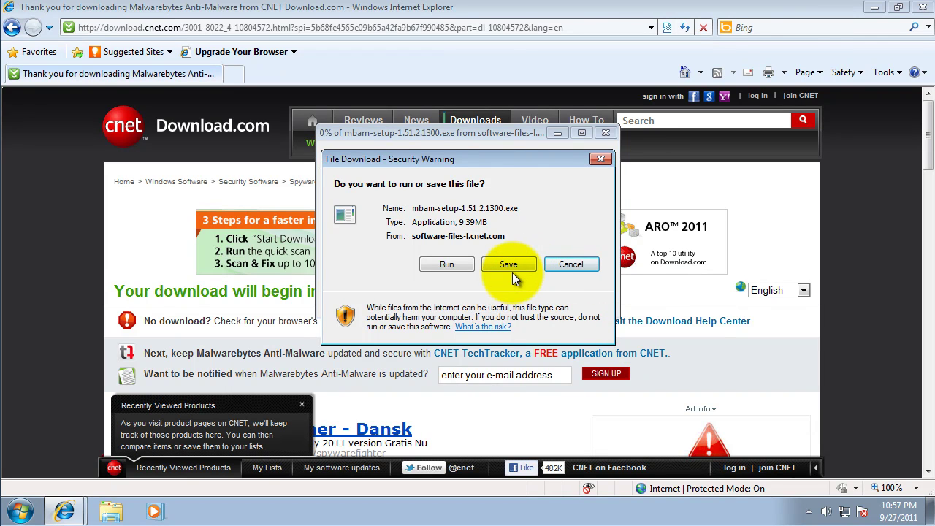
Save the installer mbam-setup-1.51.2.1300 to the Desktop and close the finished download's dialog.
left_click(506, 268)
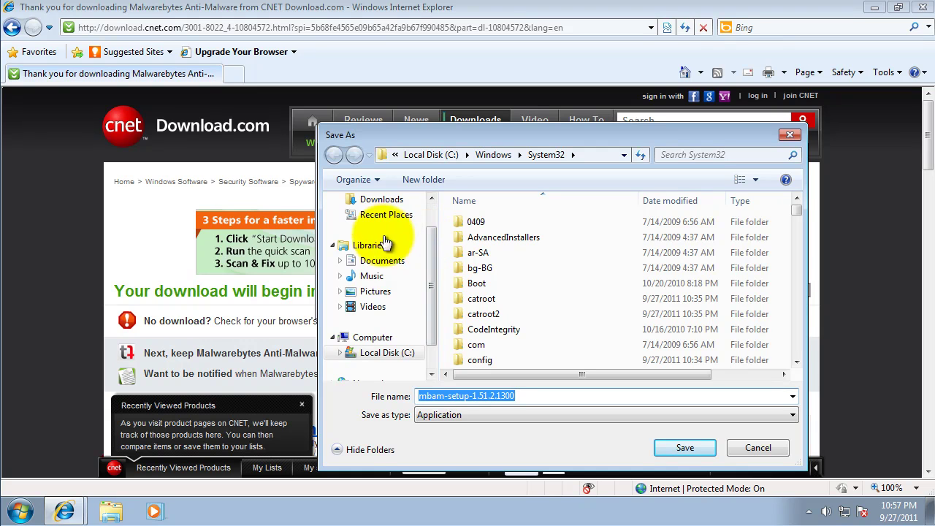
left_click(429, 215)
left_click(375, 221)
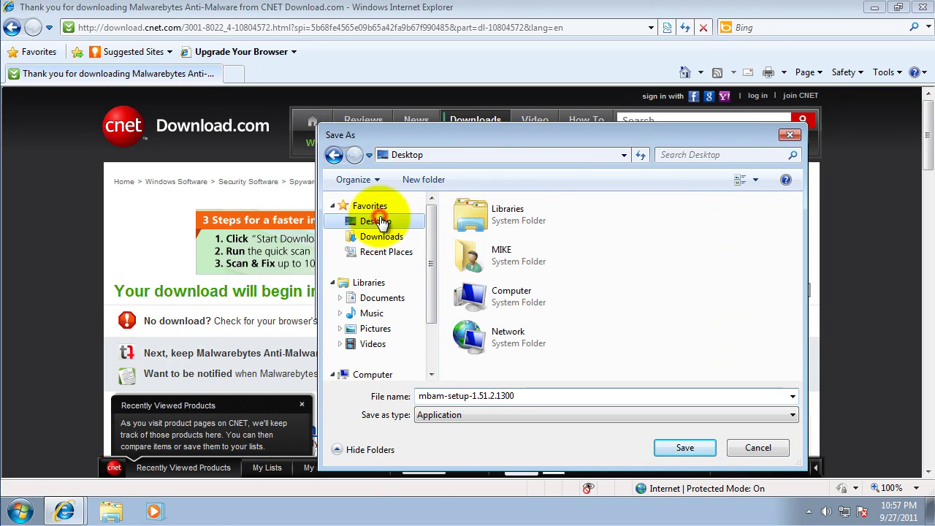
left_click(665, 439)
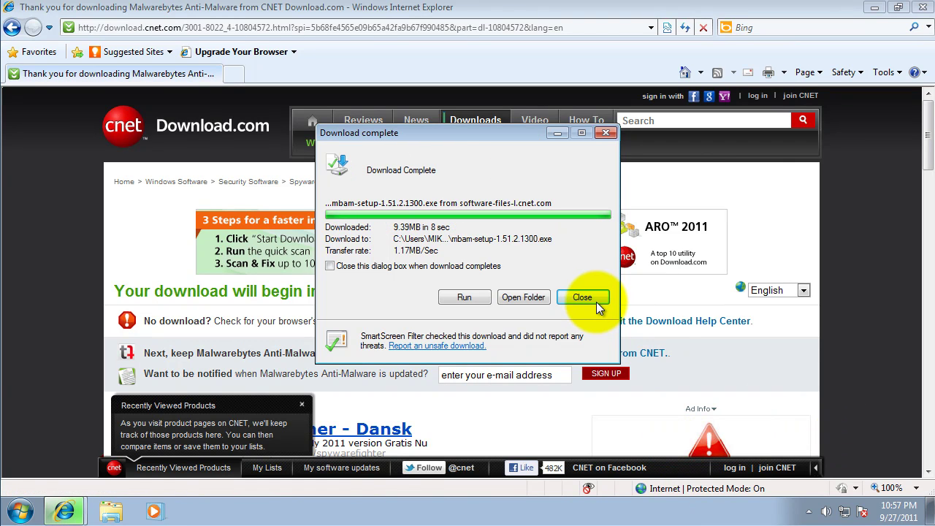
left_click(576, 299)
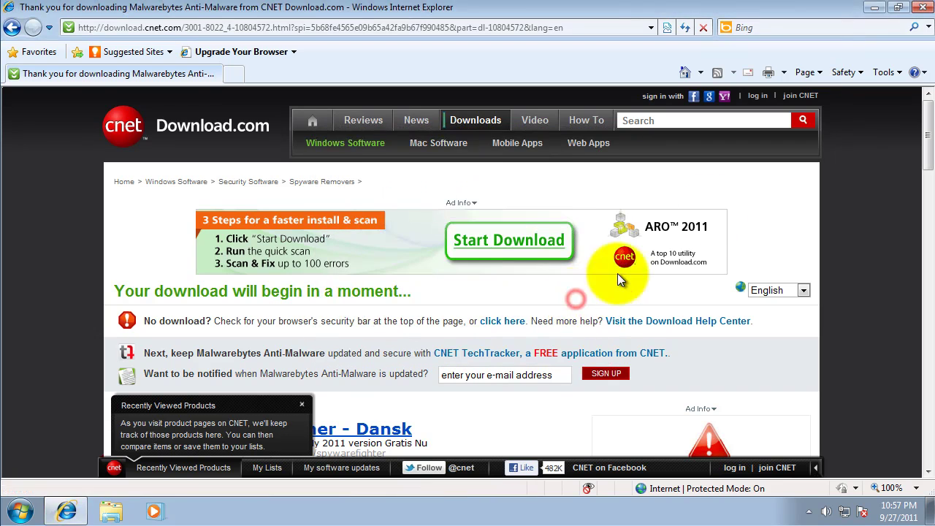
Minimize the browser, run the mbam-setup installer from the desktop and allow it to make changes to the computer.
left_click(877, 17)
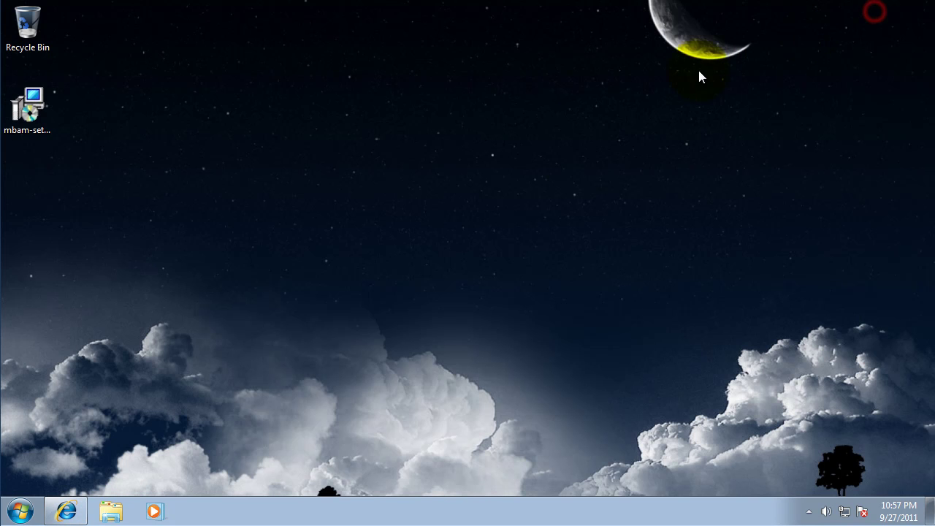
left_click(16, 119)
double_click(27, 112)
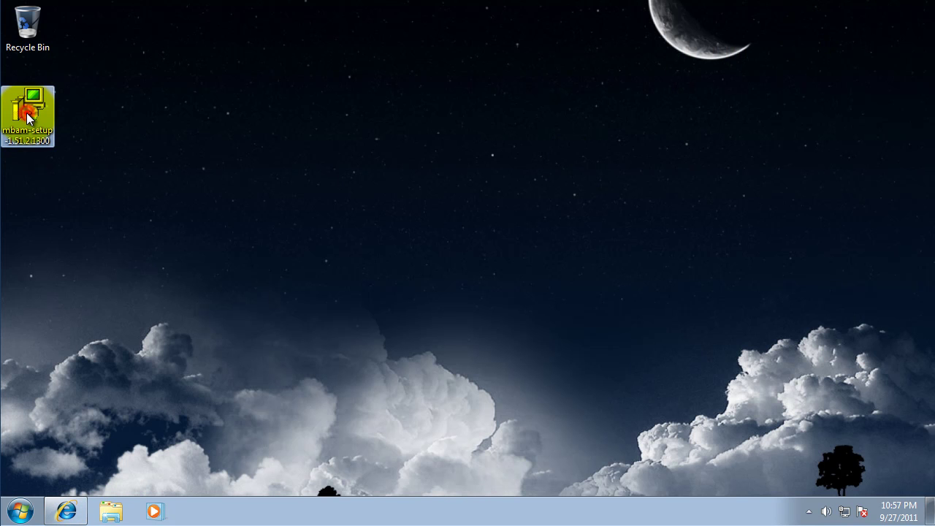
left_click(501, 268)
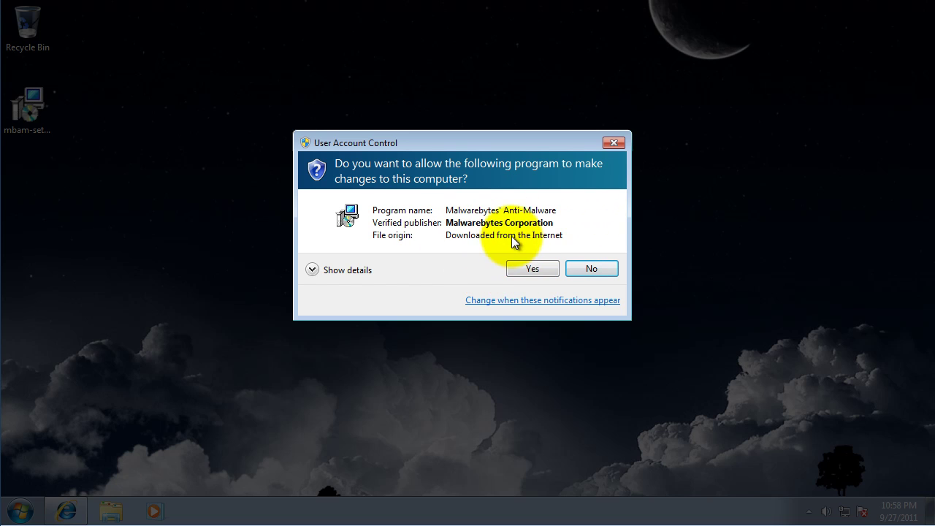
left_click(525, 271)
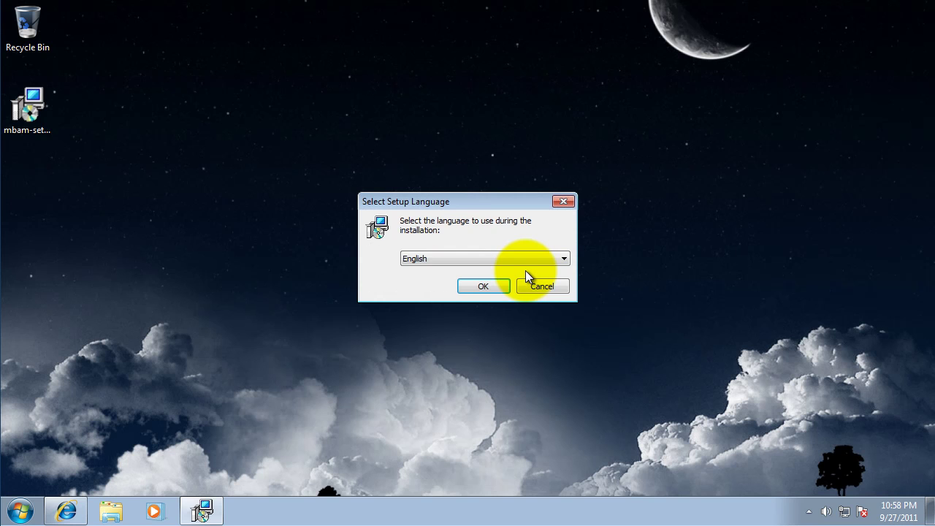
Choose Dansk as the setup language and confirm it.
left_click(488, 260)
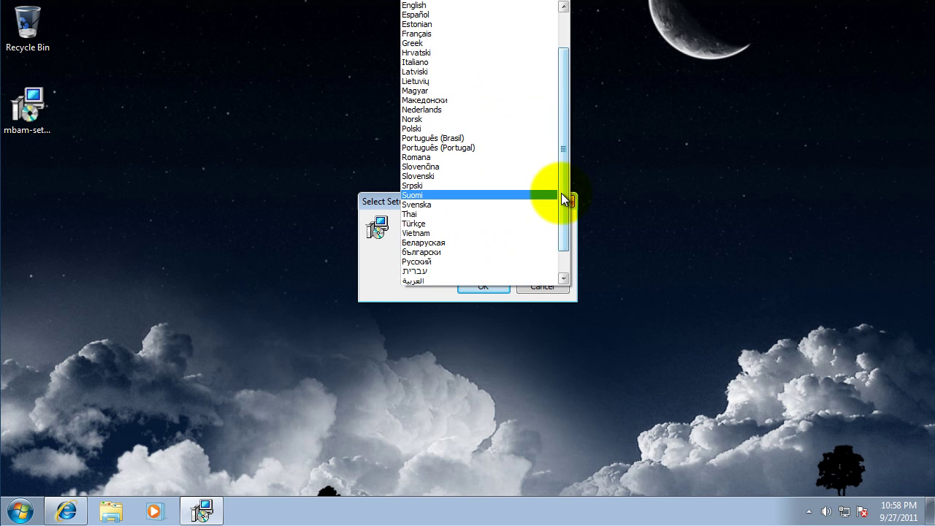
left_click_drag(560, 193, 566, 145)
left_click(472, 34)
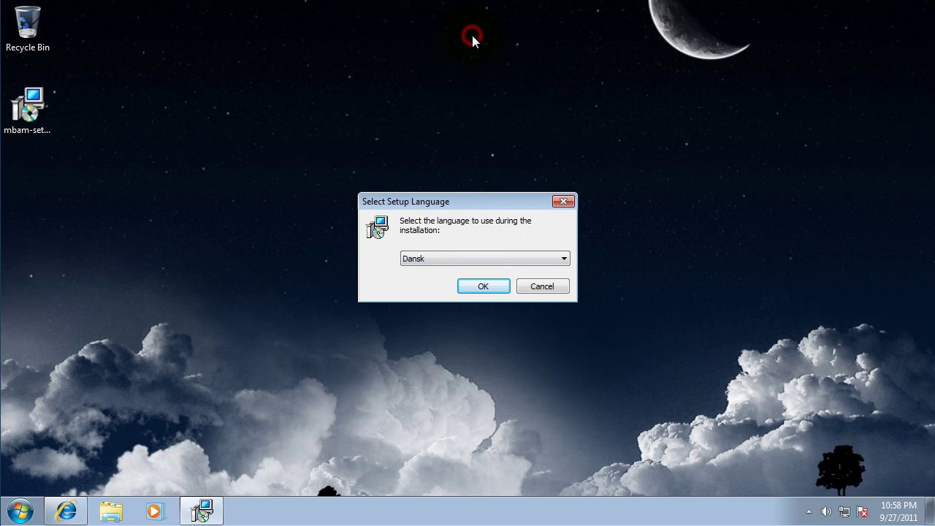
left_click(481, 286)
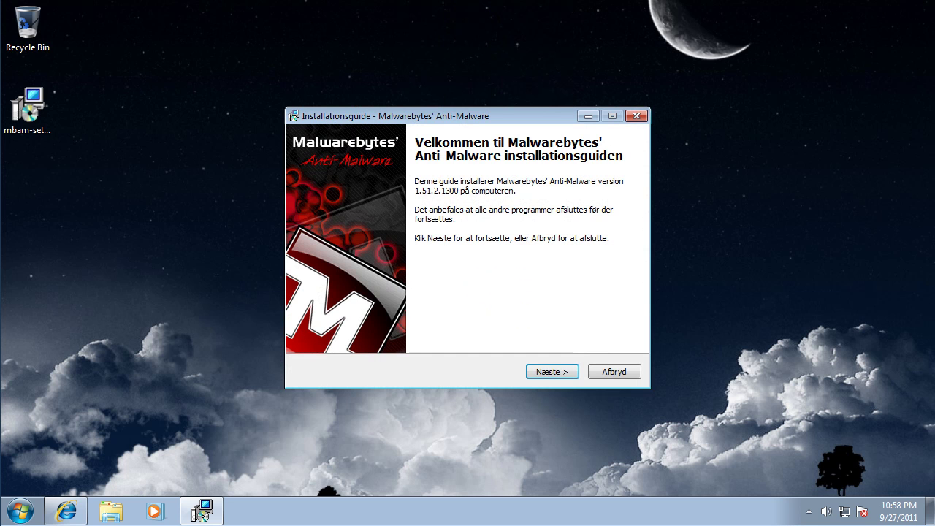
Proceed past the installer's welcome page and accept the license agreement.
left_click(551, 377)
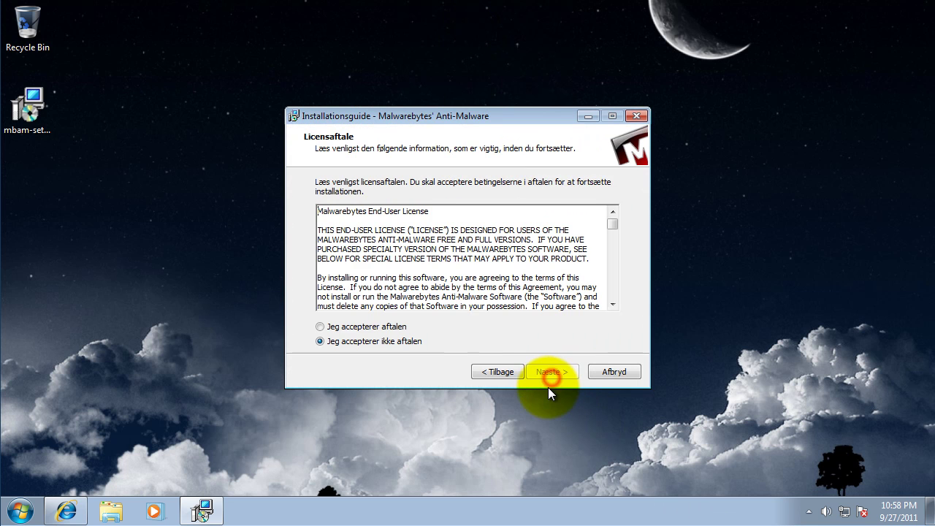
left_click(373, 326)
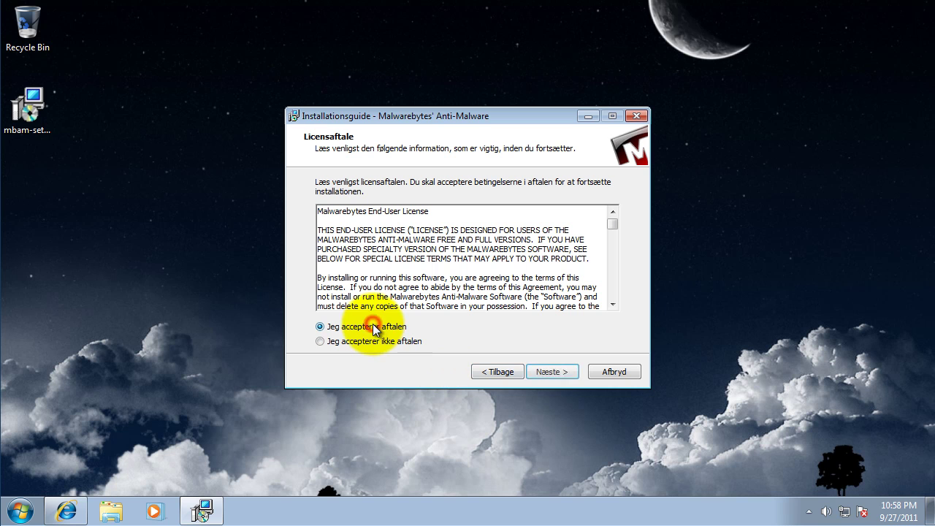
left_click(552, 371)
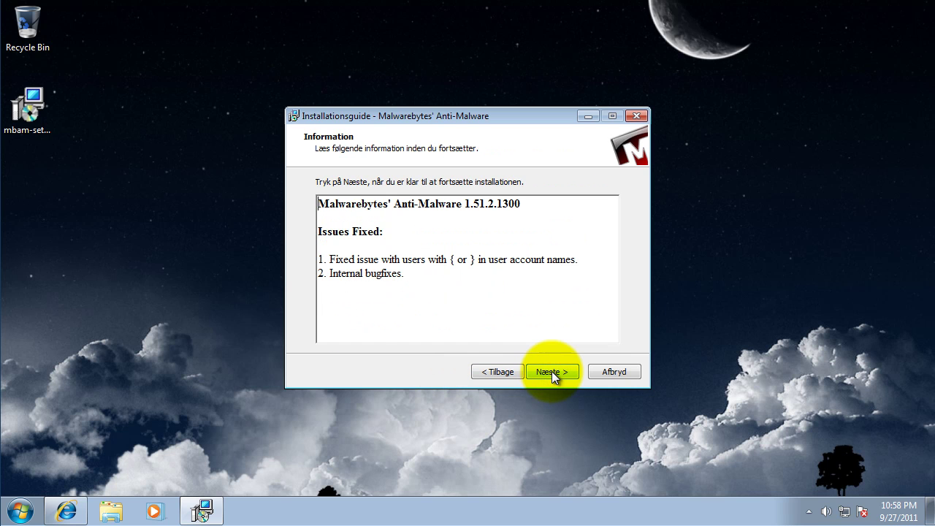
Install Malwarebytes' Anti-Malware with the default installation folder, Start menu folder and desktop icon option.
left_click(552, 371)
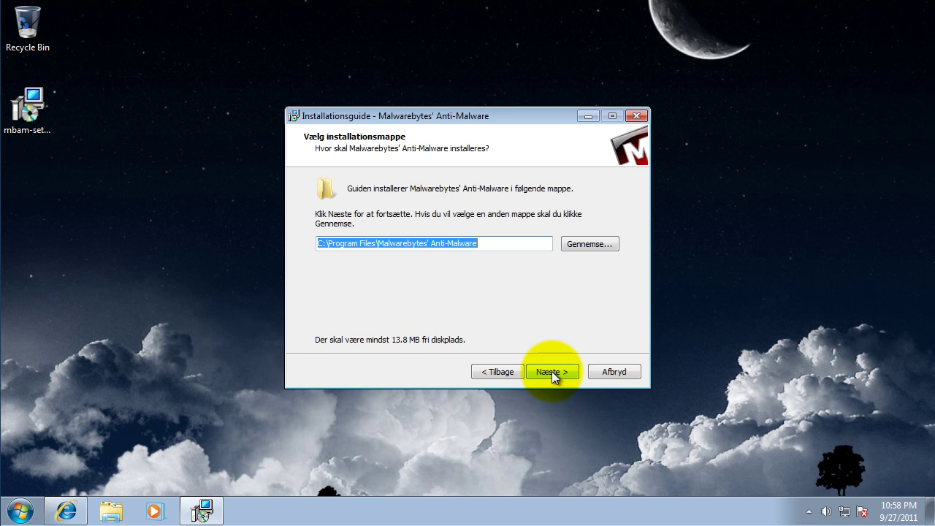
left_click(552, 371)
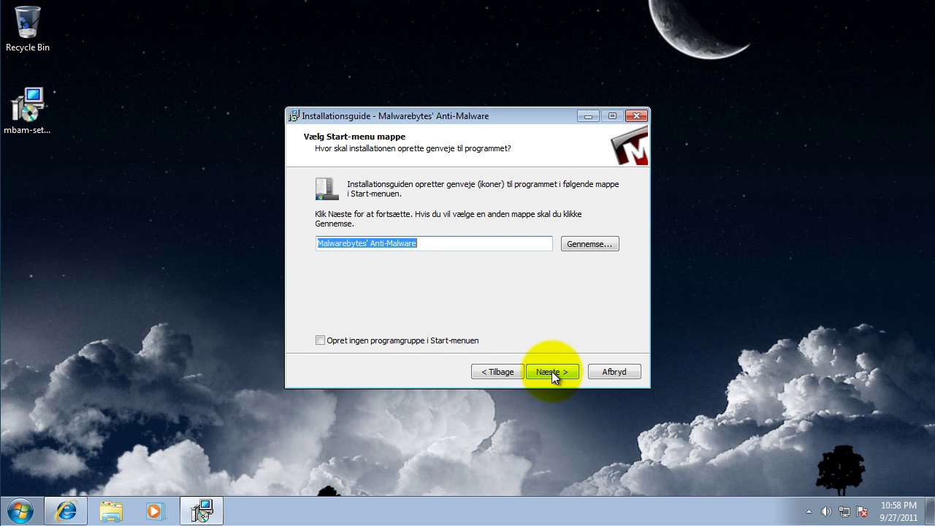
left_click(552, 371)
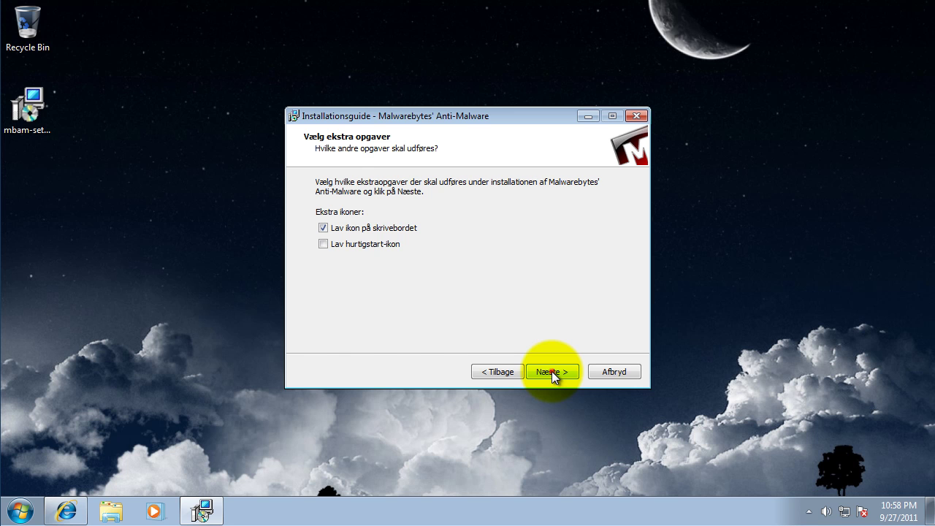
left_click(551, 371)
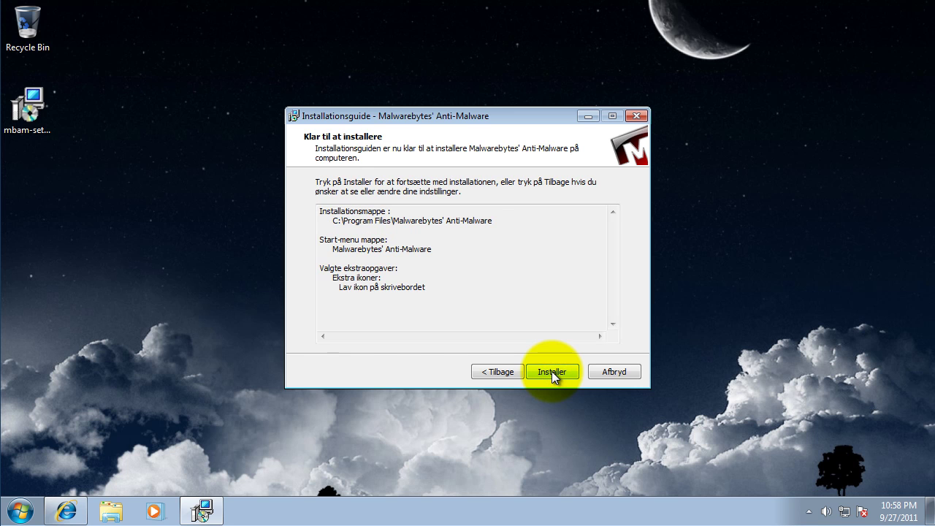
left_click(551, 371)
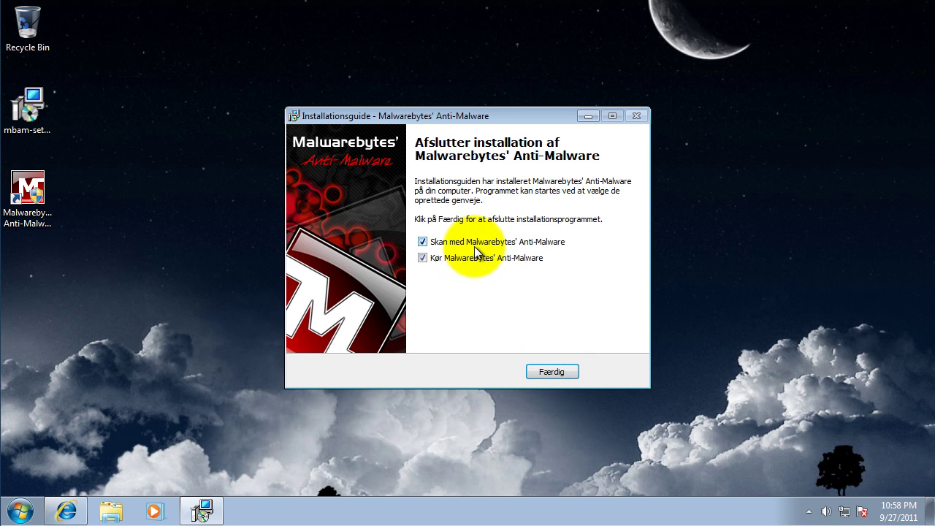
Finish the setup with the preselected update and launch options, and acknowledge the database update.
left_click(558, 375)
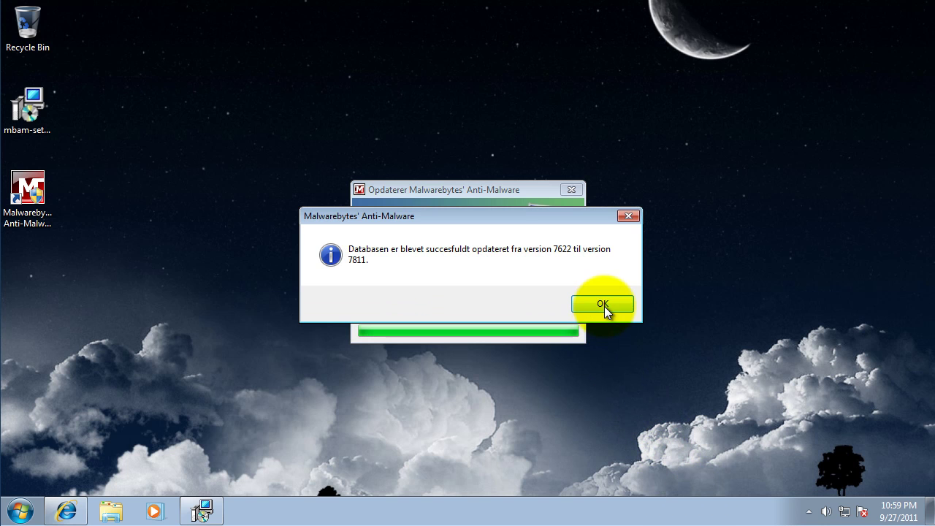
left_click(604, 306)
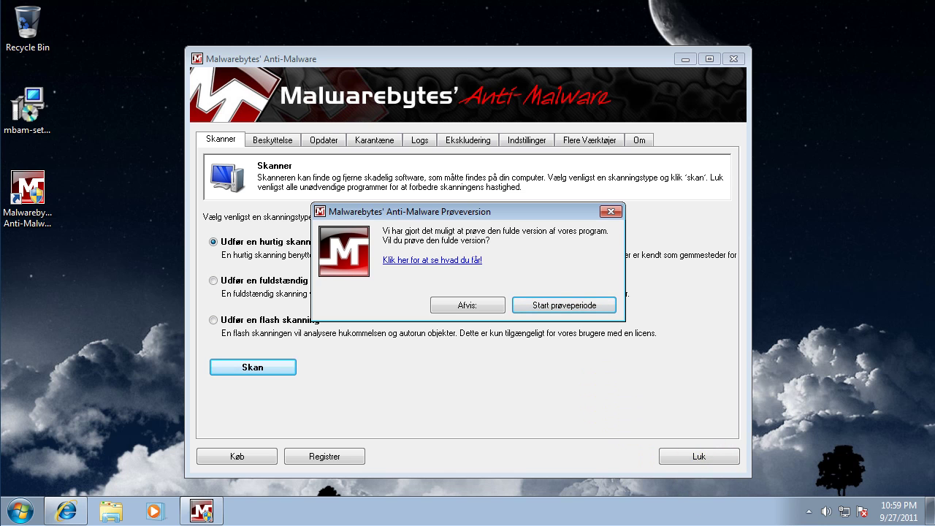
Decline the full-version trial, then check for Malwarebytes database updates and acknowledge the result.
left_click(474, 306)
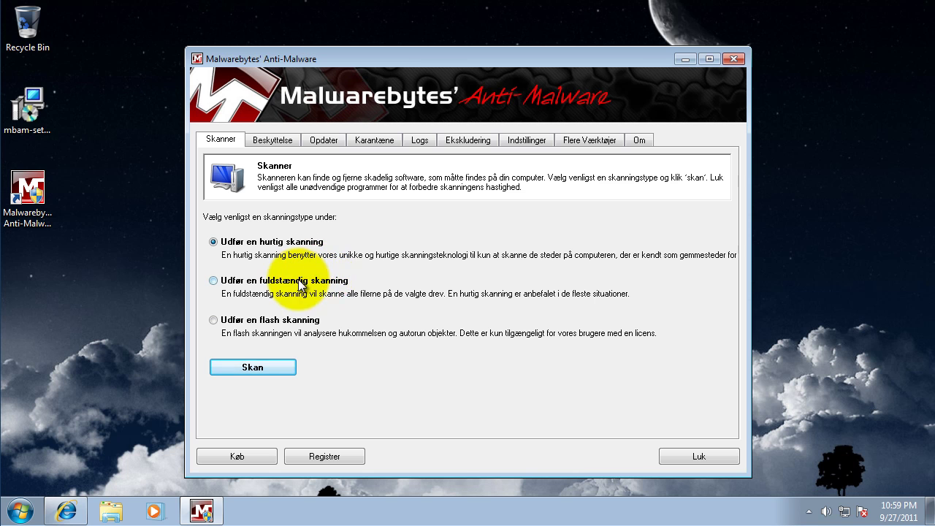
left_click(312, 141)
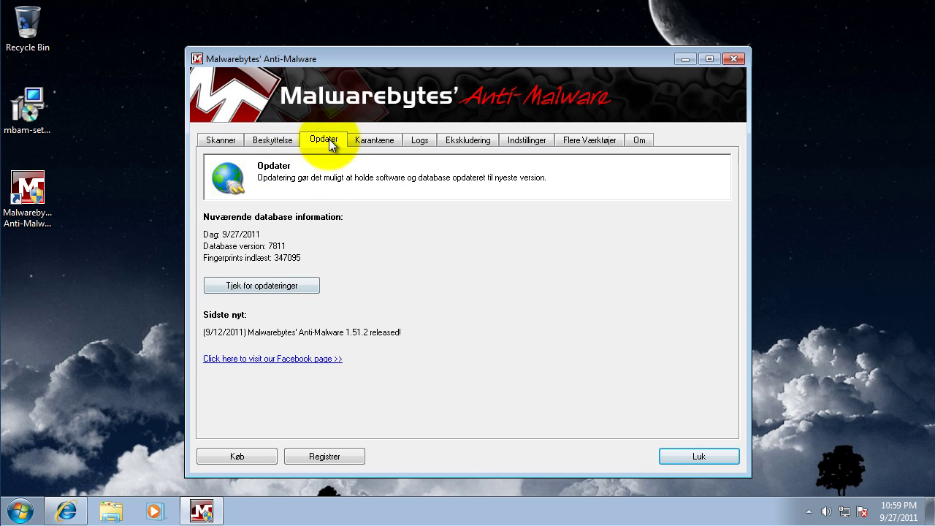
left_click(299, 286)
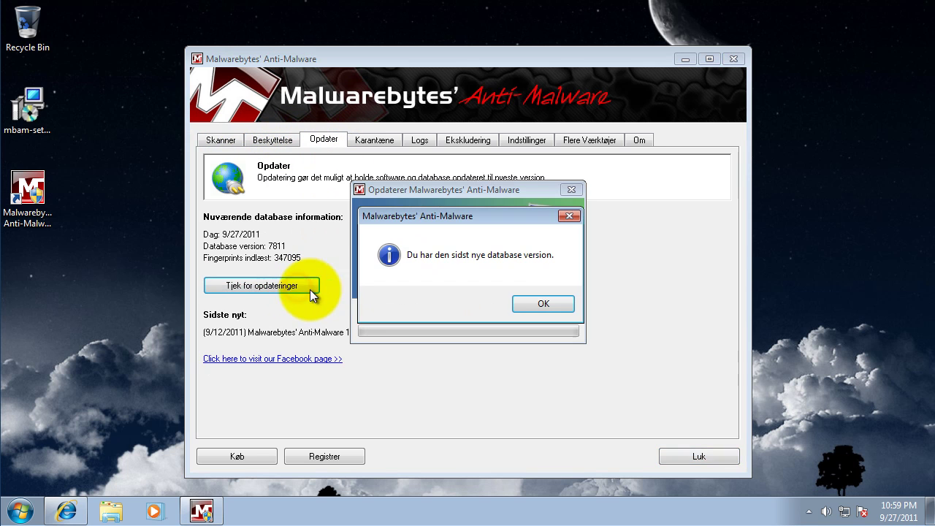
left_click(526, 304)
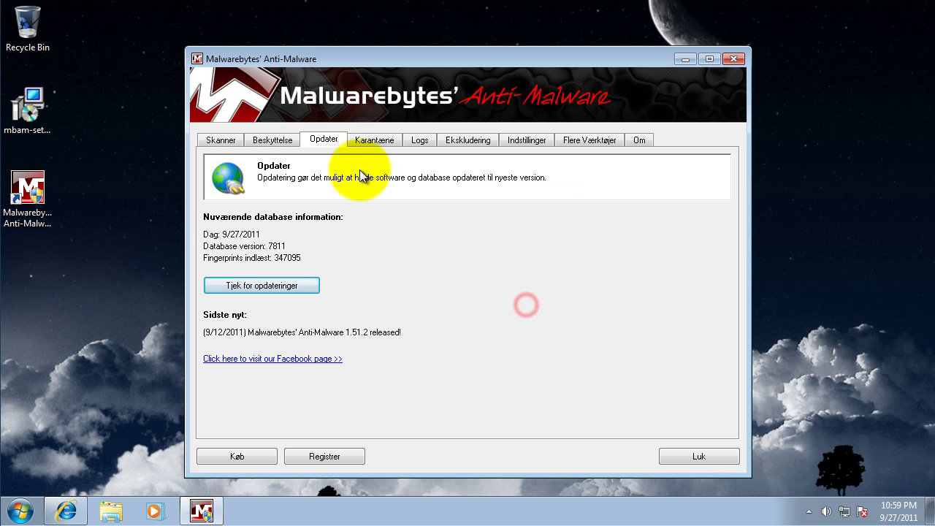
left_click(283, 144)
left_click(235, 141)
left_click(336, 143)
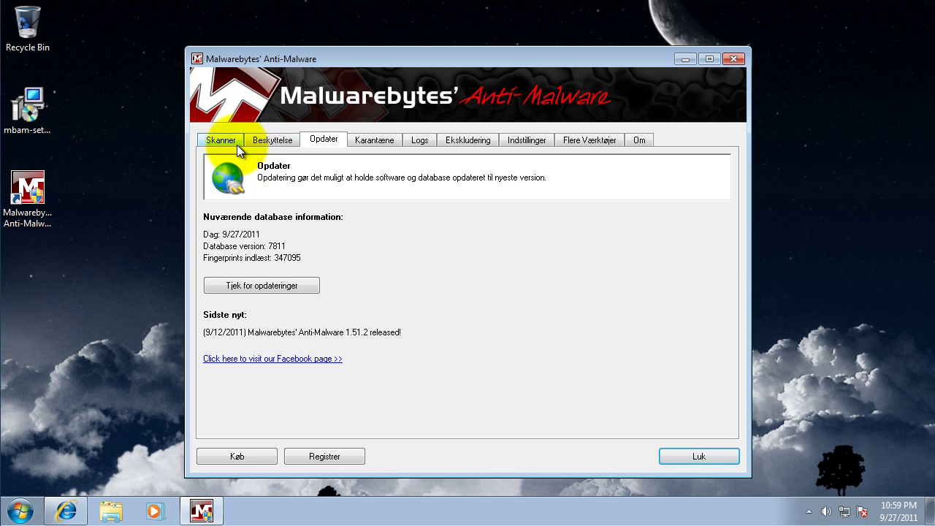
left_click(237, 144)
left_click(315, 138)
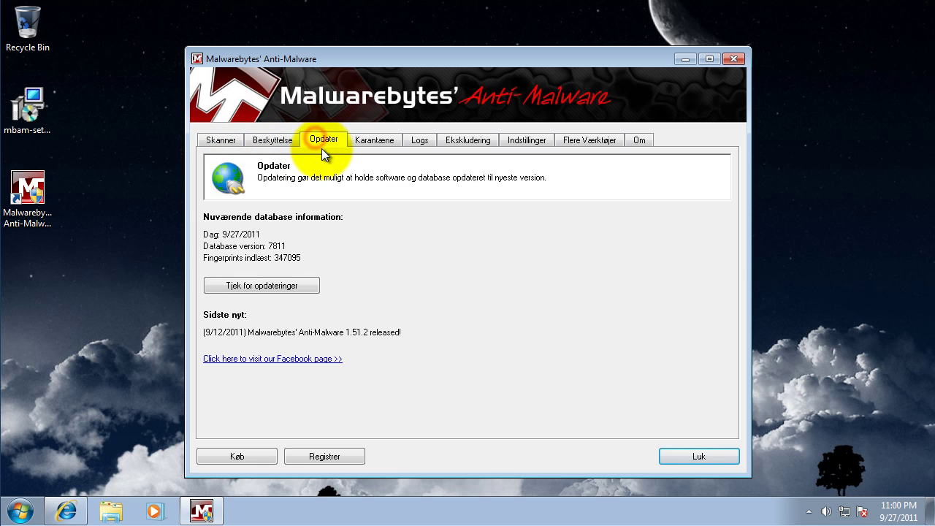
Run a scan of the computer with the quick scan type, Udfør en hurtig skanning.
left_click(230, 144)
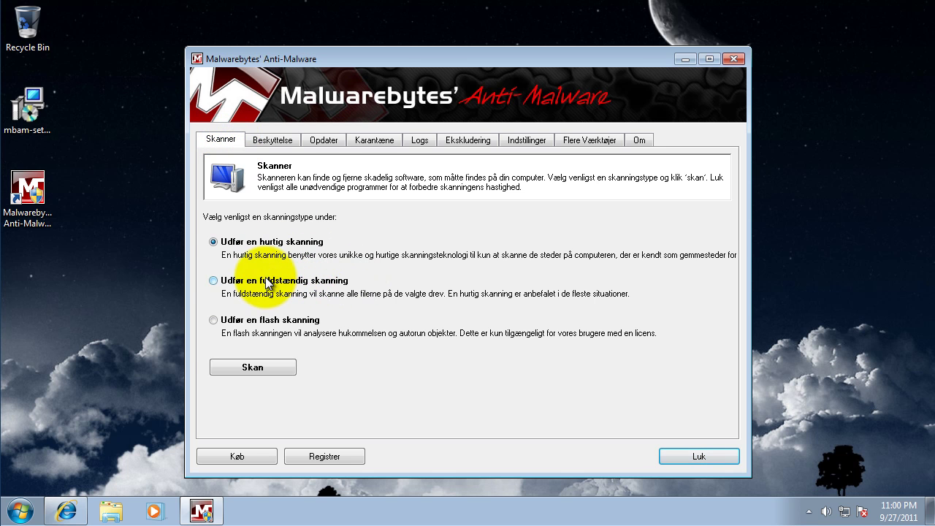
left_click(218, 283)
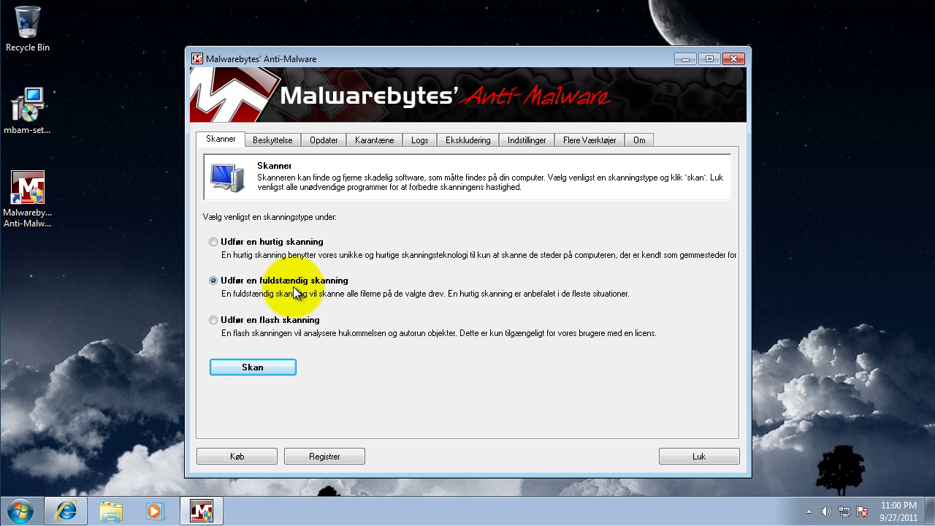
left_click(214, 241)
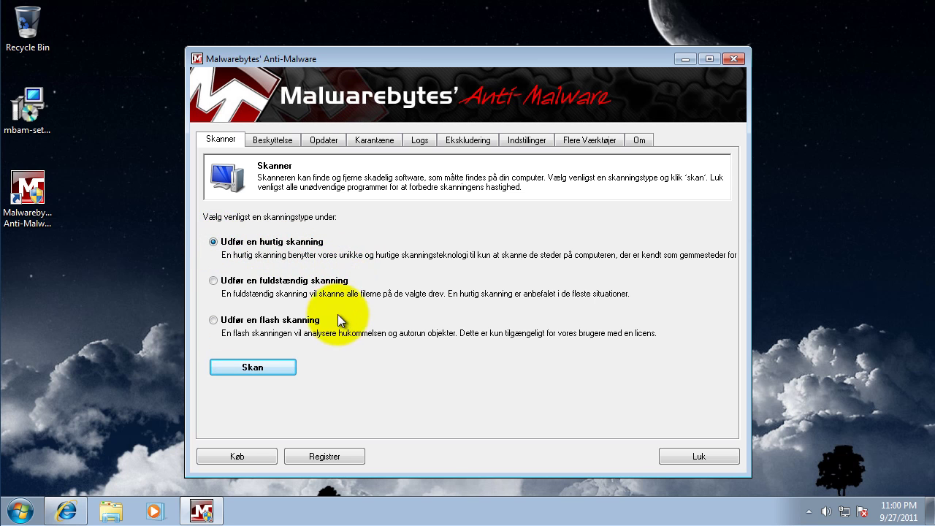
left_click(289, 369)
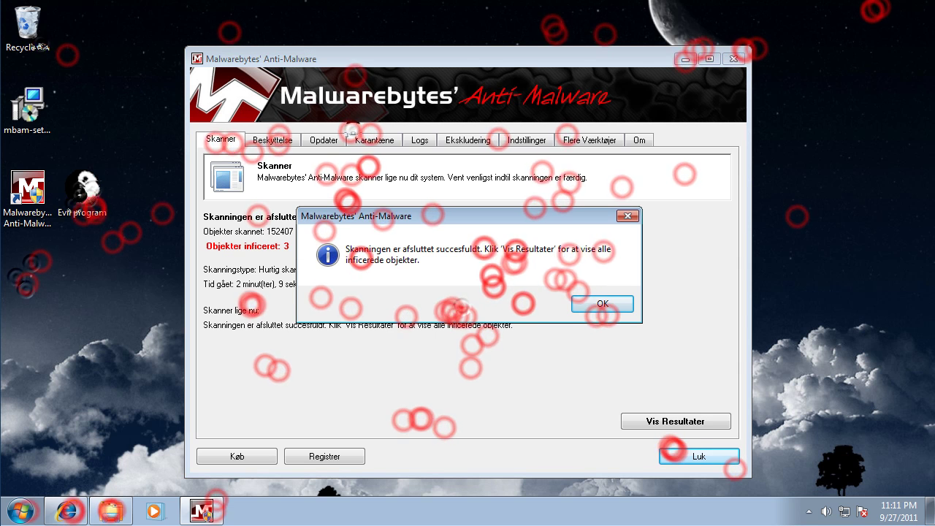
Show the scan results with a wider Firma column and remove all checked RiskWare.Tool.CK items.
left_click(605, 305)
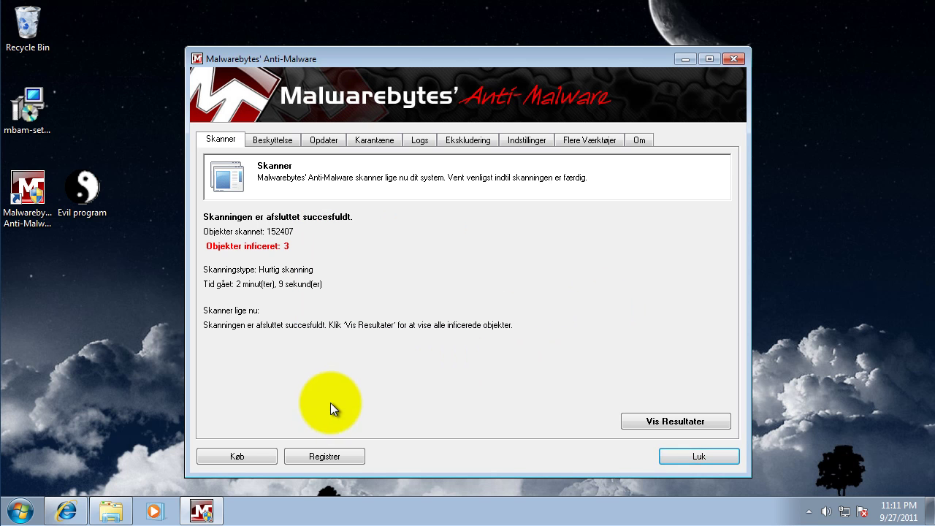
left_click(662, 418)
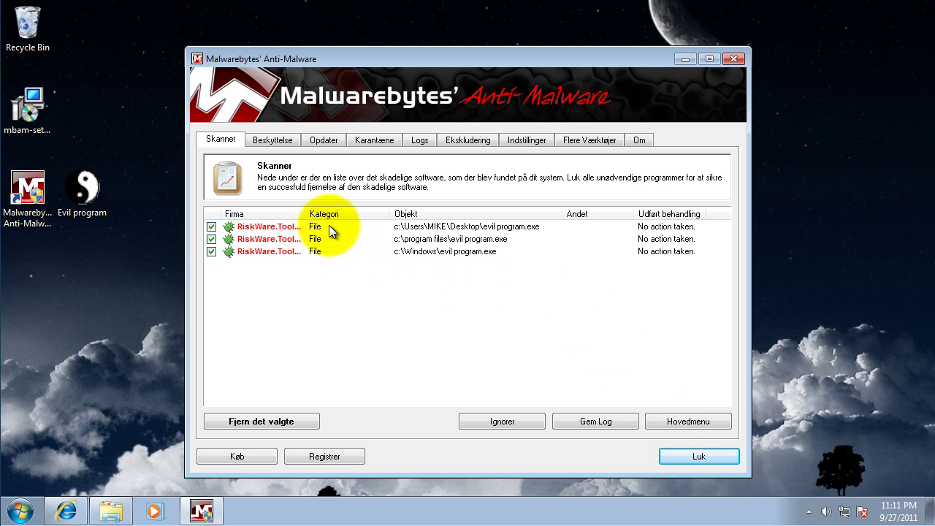
left_click_drag(302, 209, 345, 210)
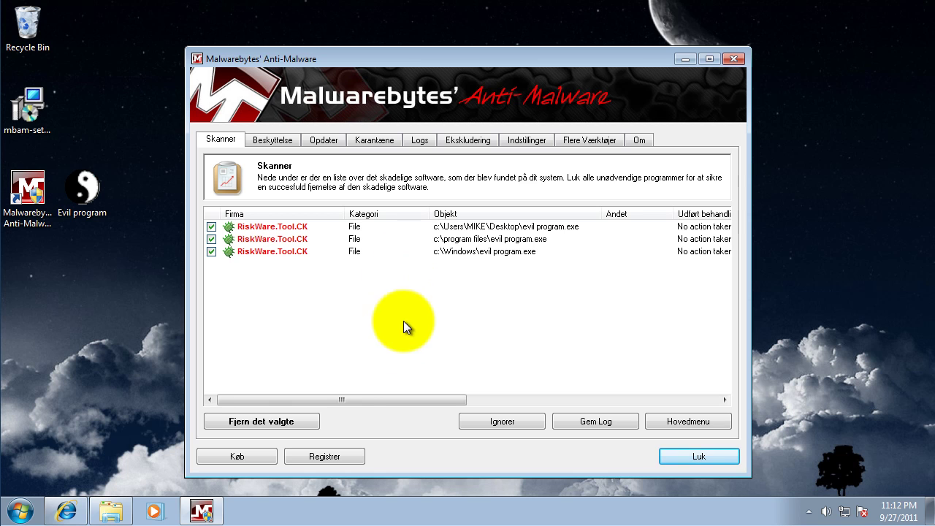
left_click(278, 423)
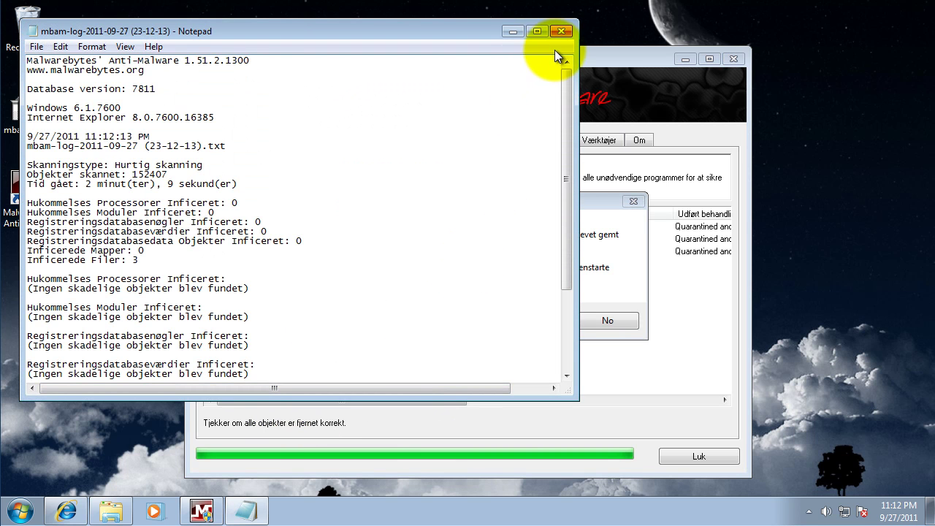
Close the removal log in Notepad and decline restarting the computer.
mouse_move(568, 89)
left_mouse_down()
mouse_move(557, 191)
mouse_move(567, 73)
left_mouse_up()
left_click(562, 32)
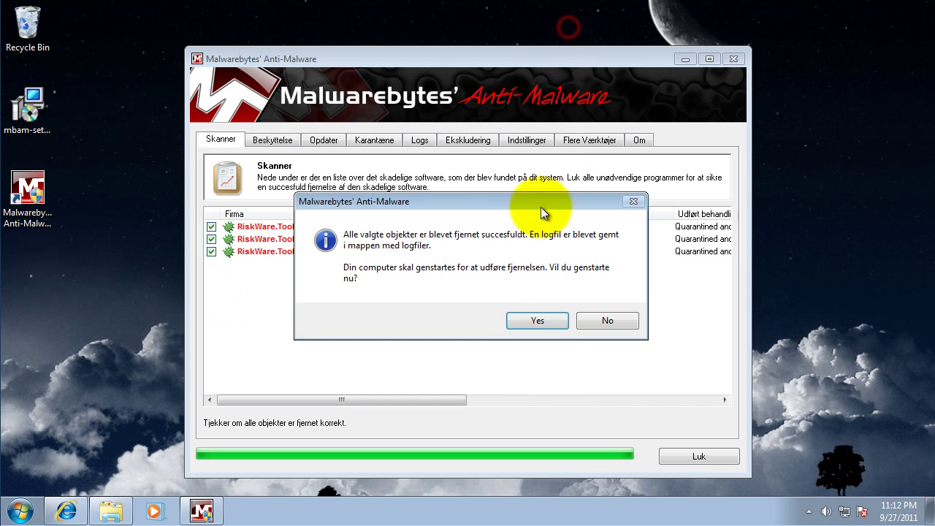
left_click(619, 320)
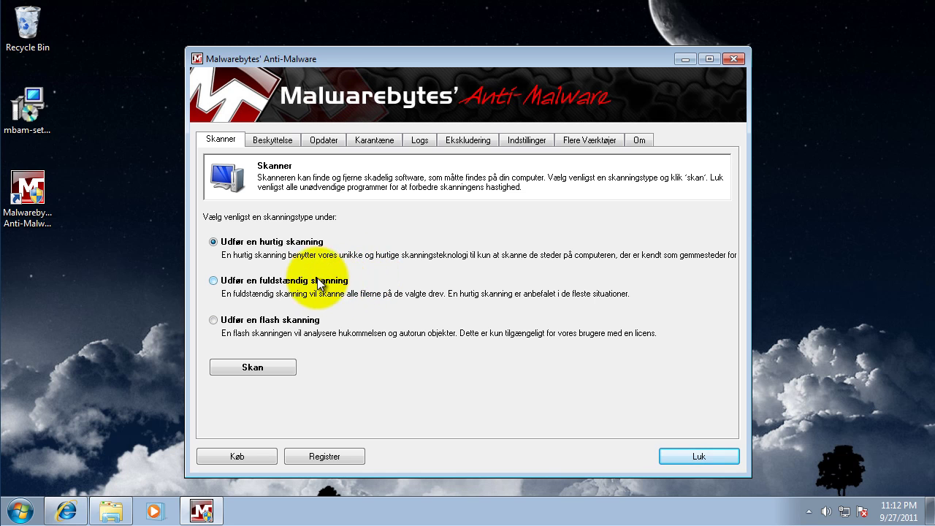
Select the full scan type, Udfør en fuldstændig skanning, and close Malwarebytes' Anti-Malware without scanning.
left_click(214, 281)
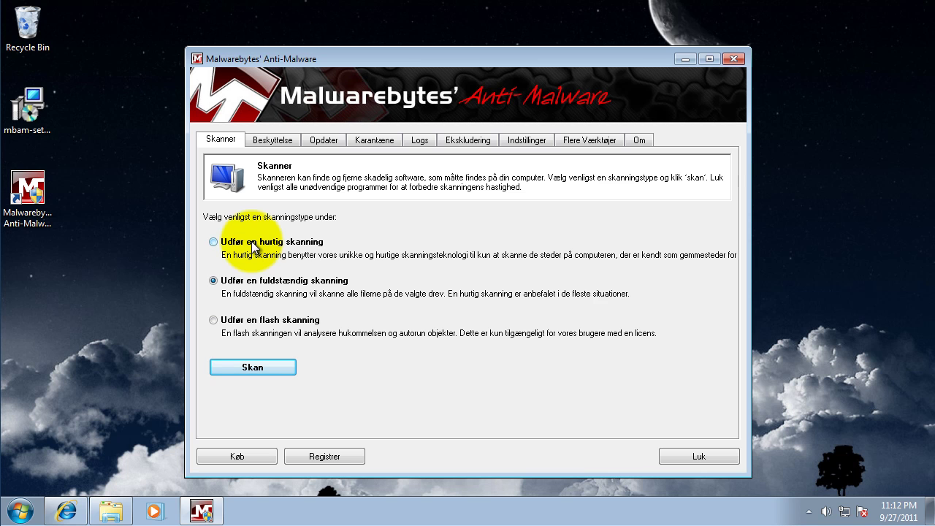
left_click(696, 456)
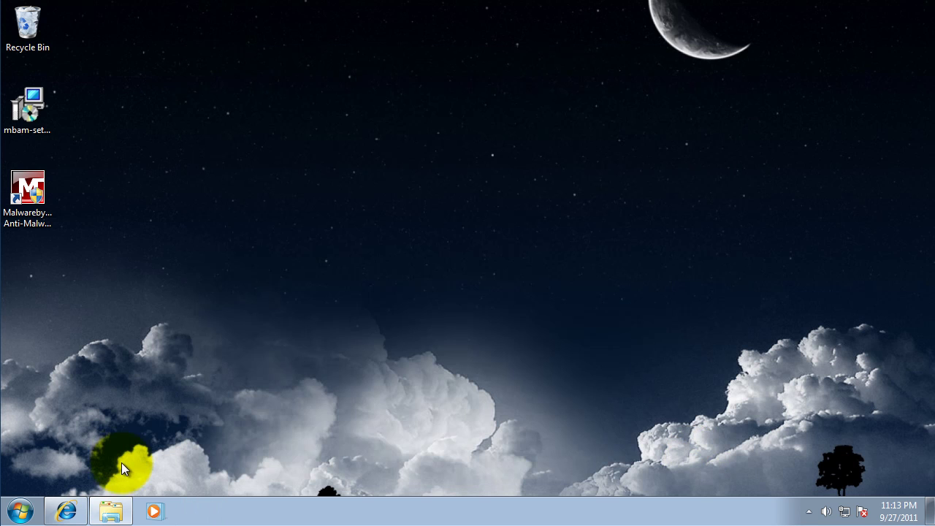
left_click(69, 511)
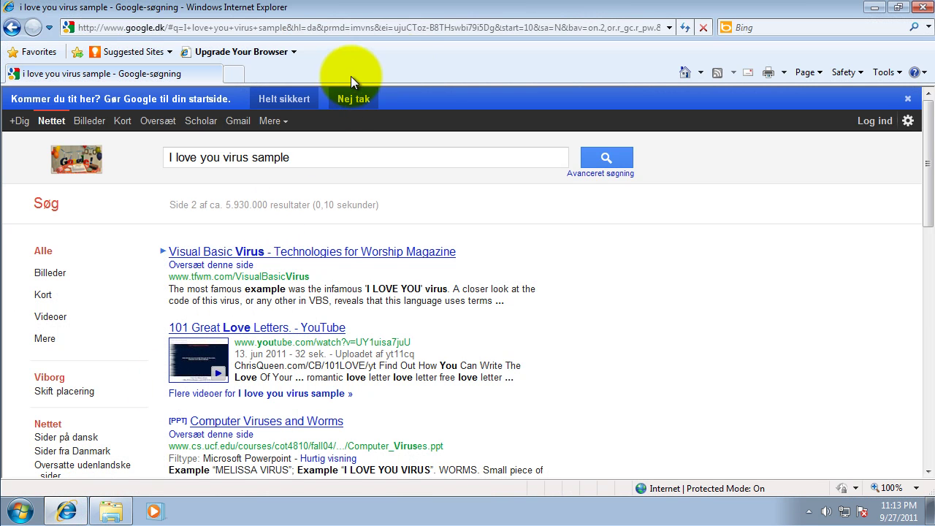
left_click(522, 24)
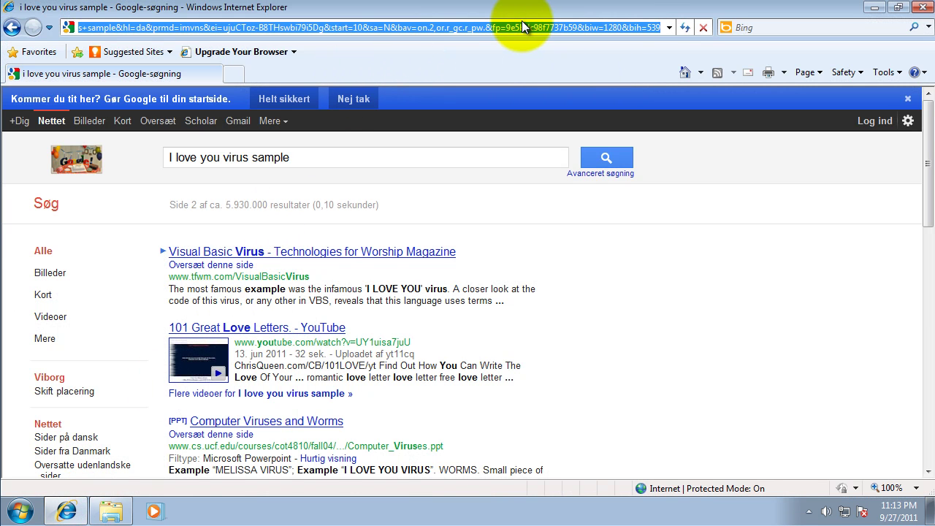
type("www.")
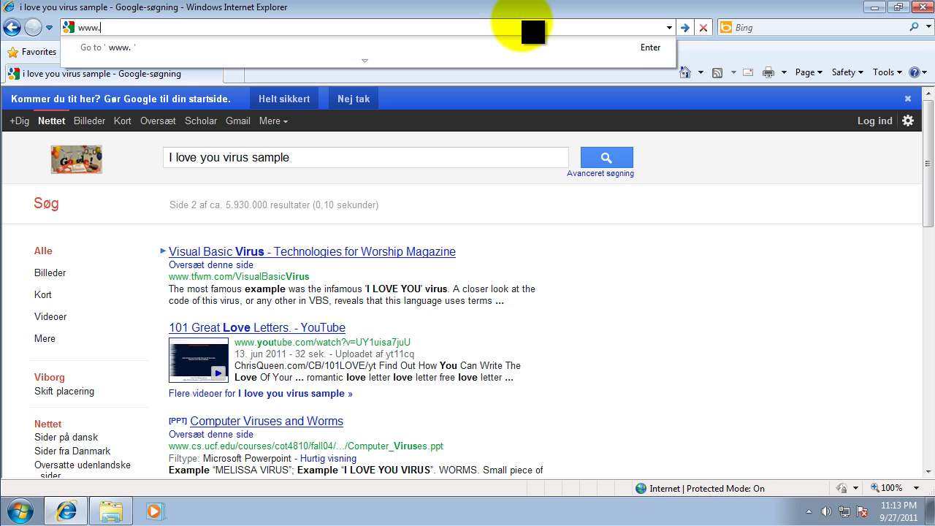
type("google.com")
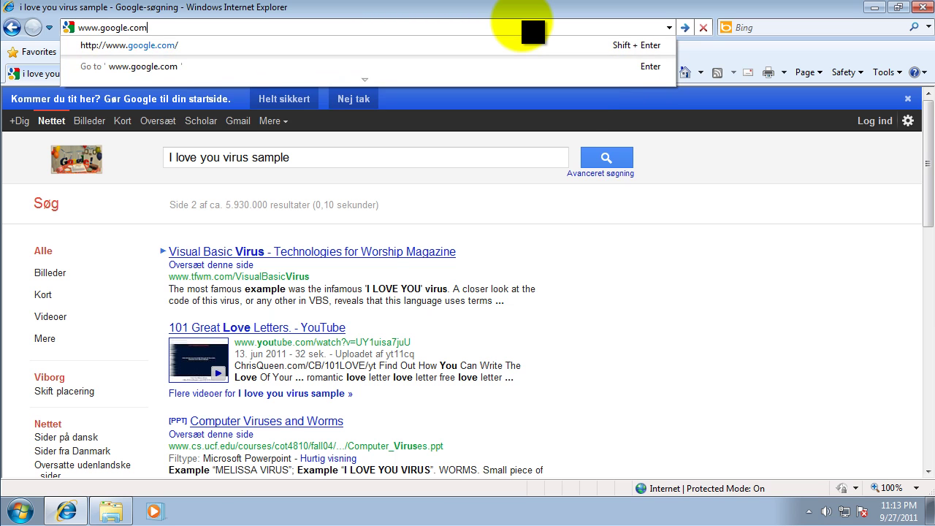
key("Return")
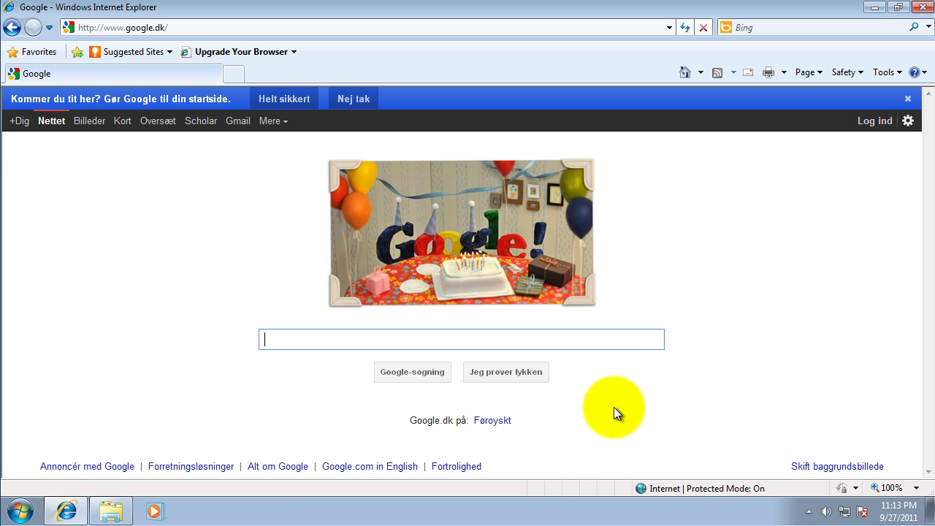
Search Google for "microsoft security essential" and open the Microsoft Security Essentials product page.
type("miro")
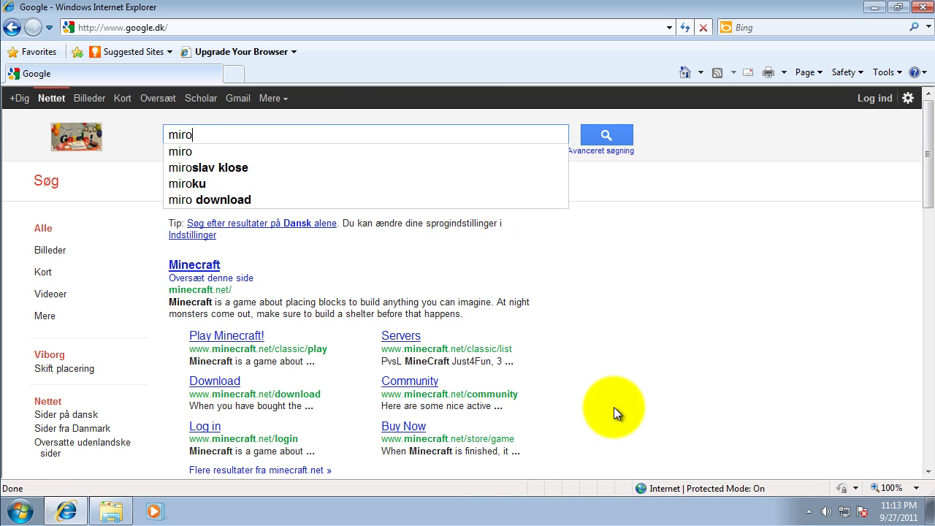
type("soft security essential")
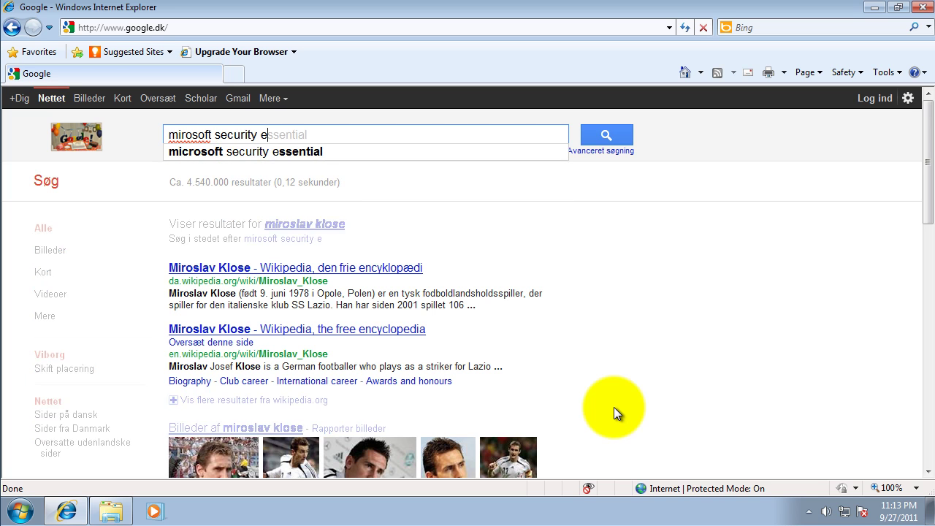
key("Tab")
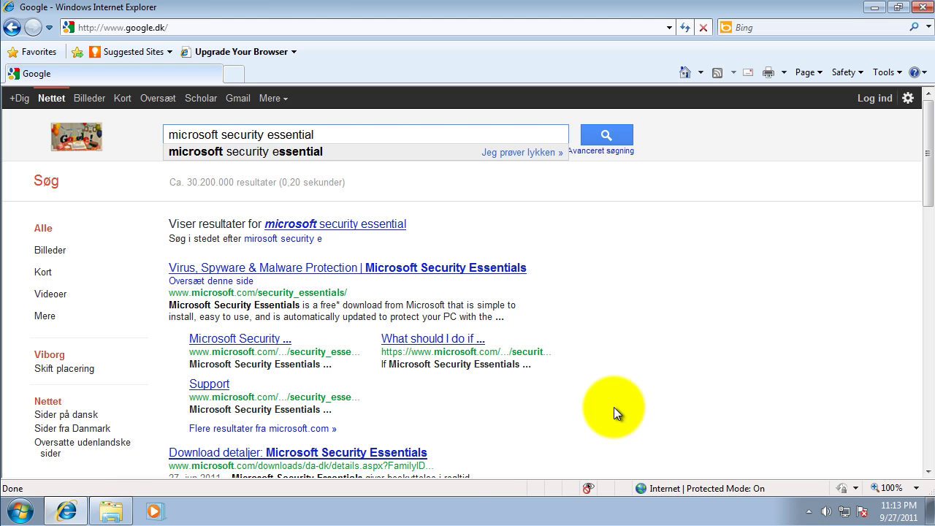
key("Return")
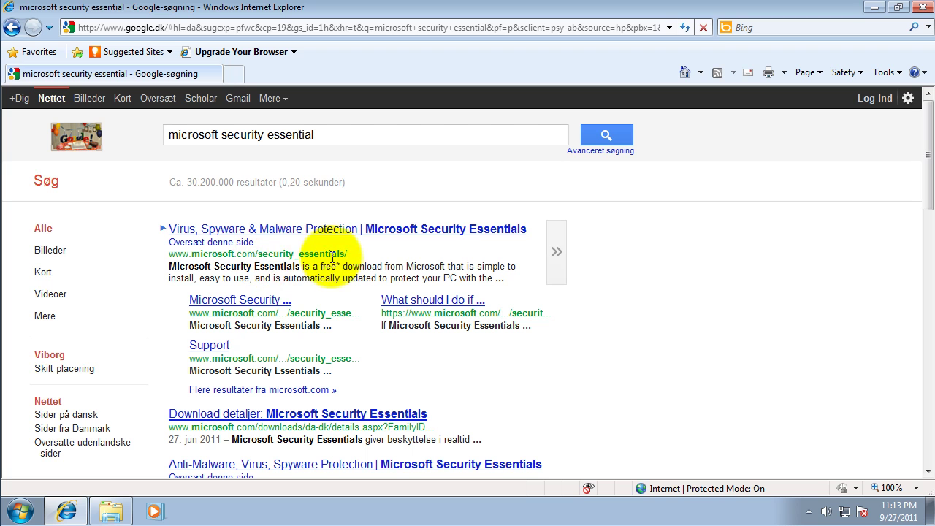
left_click(352, 230)
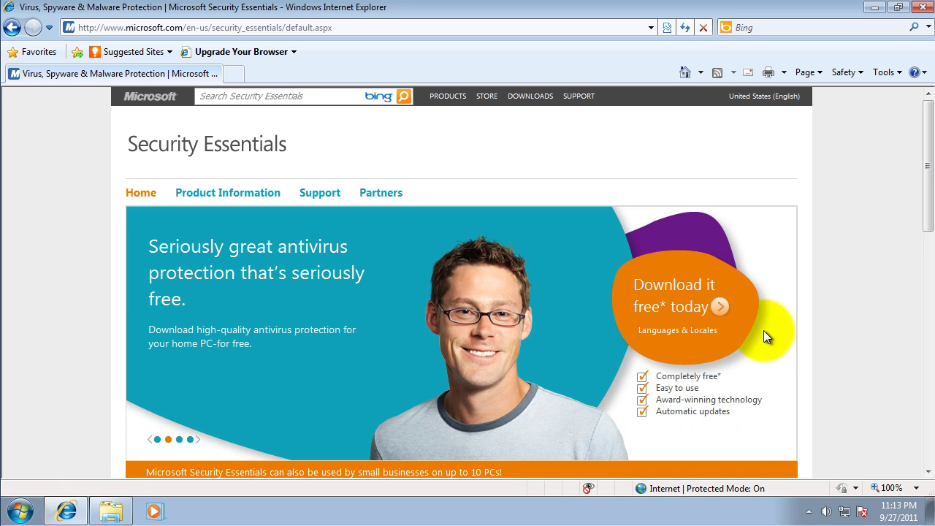
Look over the Security Essentials page and switch the site to the Denmark region.
scroll(751, 314, "down", 5)
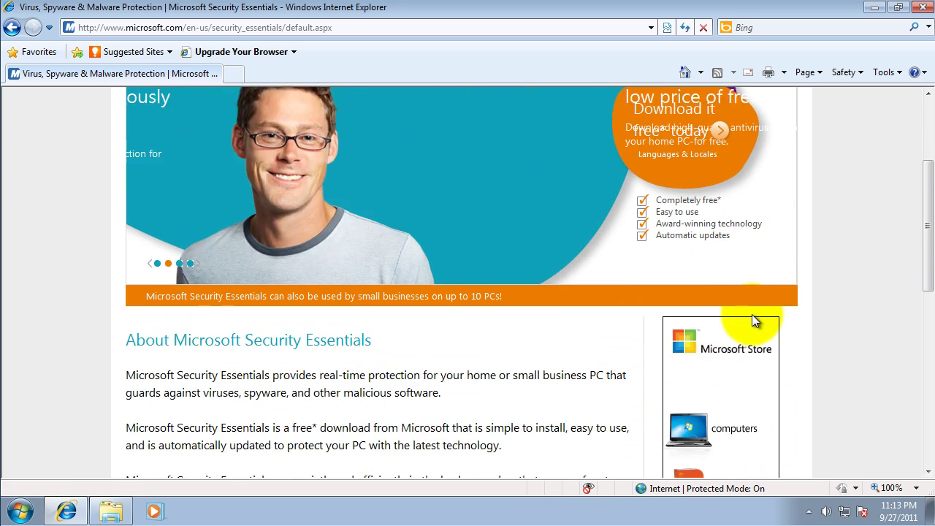
scroll(753, 317, "down", 2)
scroll(755, 319, "up", 6)
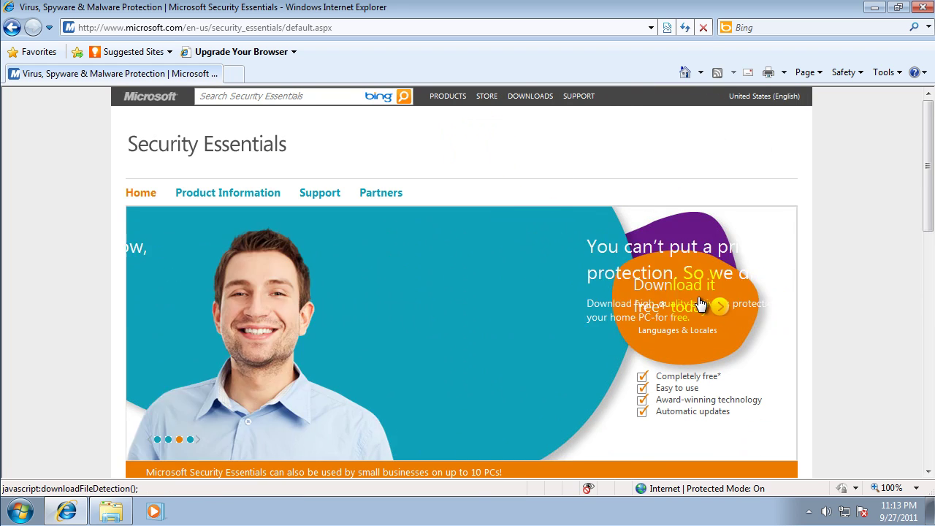
left_click(773, 102)
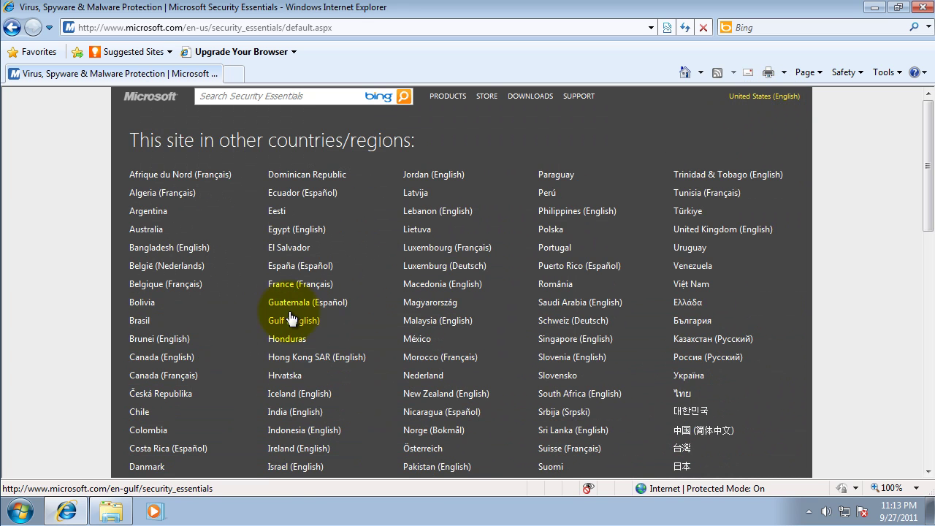
left_click(157, 469)
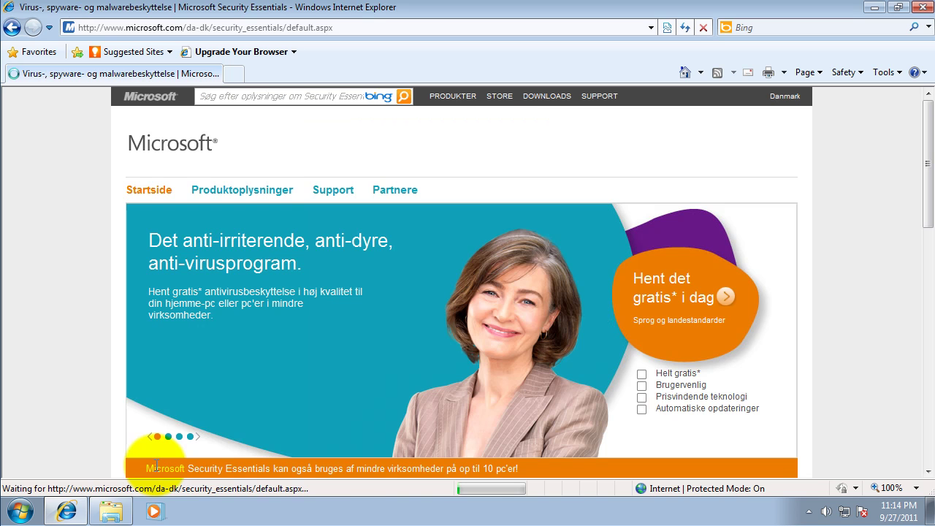
Download the free Security Essentials installer and save it to the Desktop as mseinstall.
left_click(707, 298)
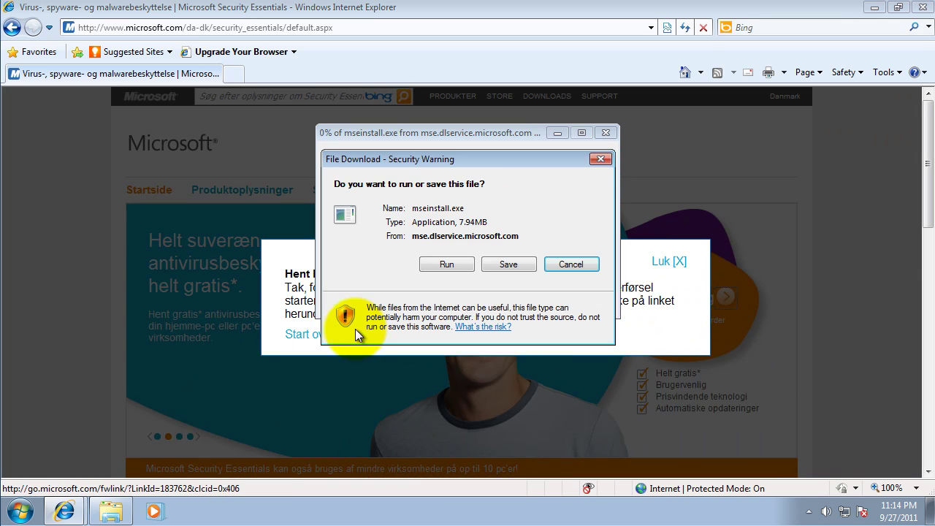
left_click(512, 266)
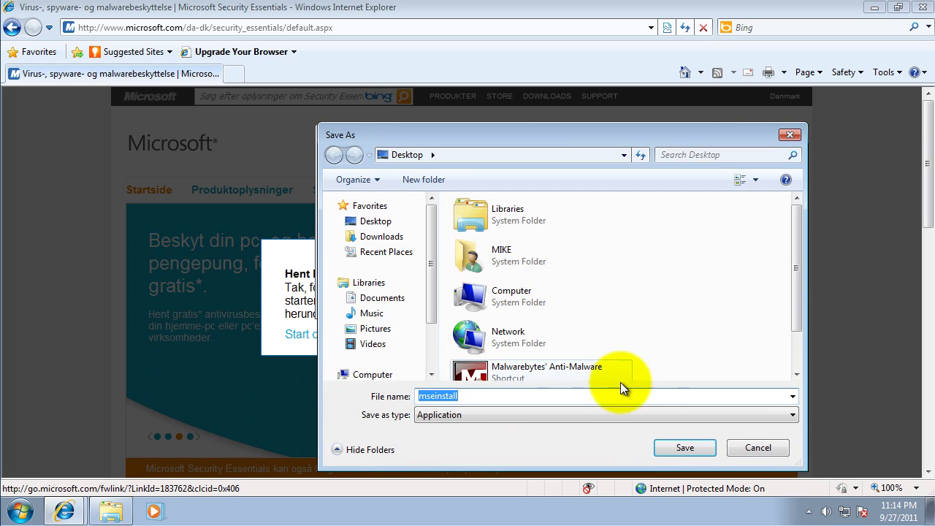
left_click(672, 447)
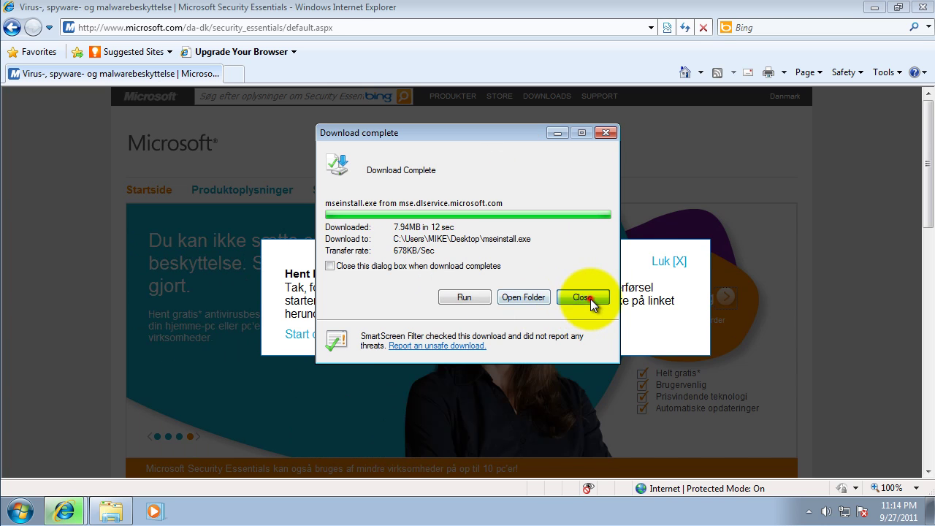
Close the finished download dialog, dismiss the website's download notice and close the browser.
left_click(591, 299)
left_click(685, 263)
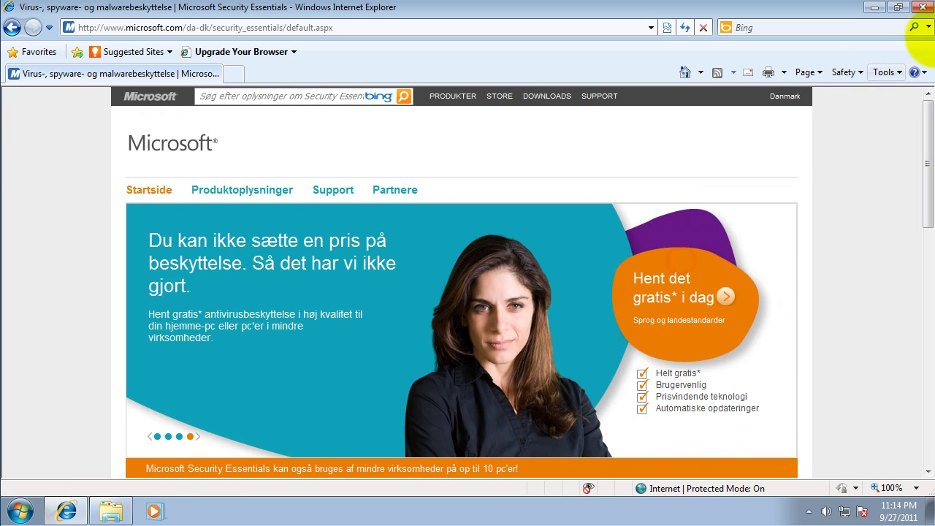
left_click(923, 8)
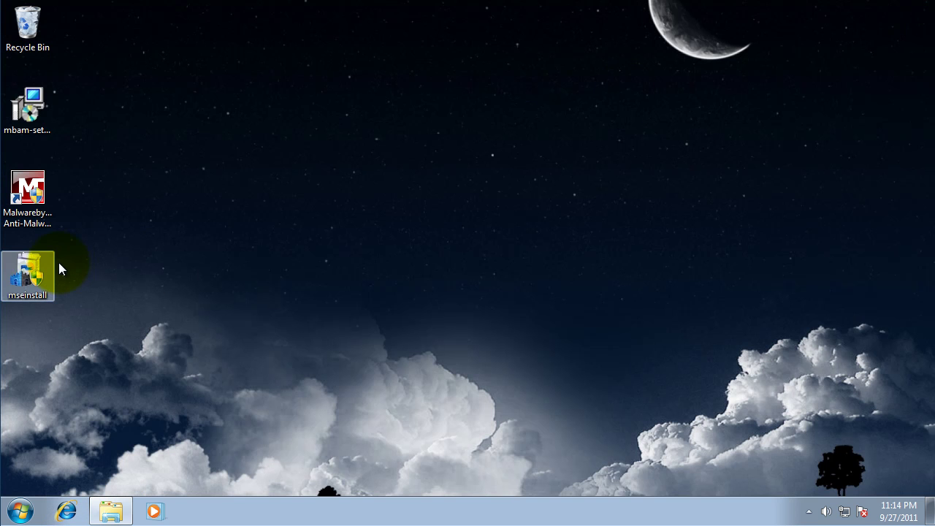
Run mseinstall from the desktop, allow it to make changes, and advance the setup wizard to the customer experience programme choice.
left_click(33, 271)
double_click(28, 272)
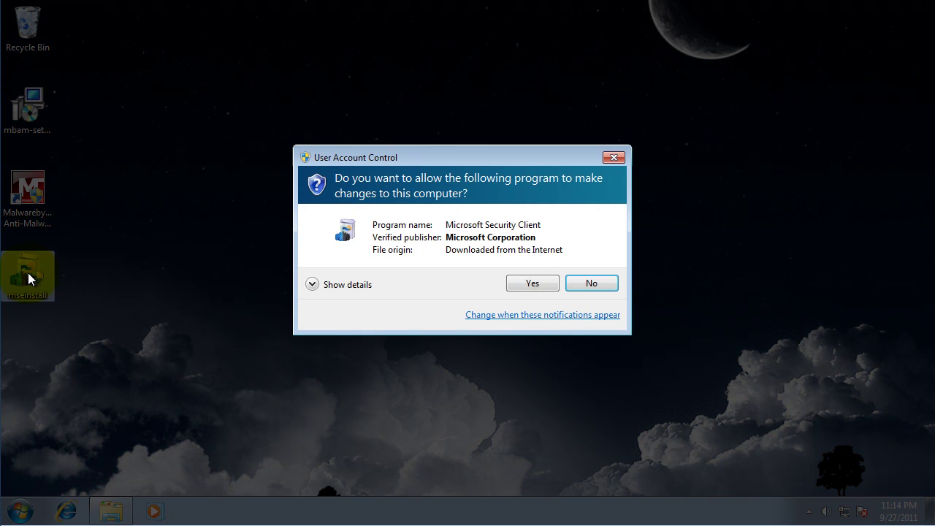
left_click(526, 284)
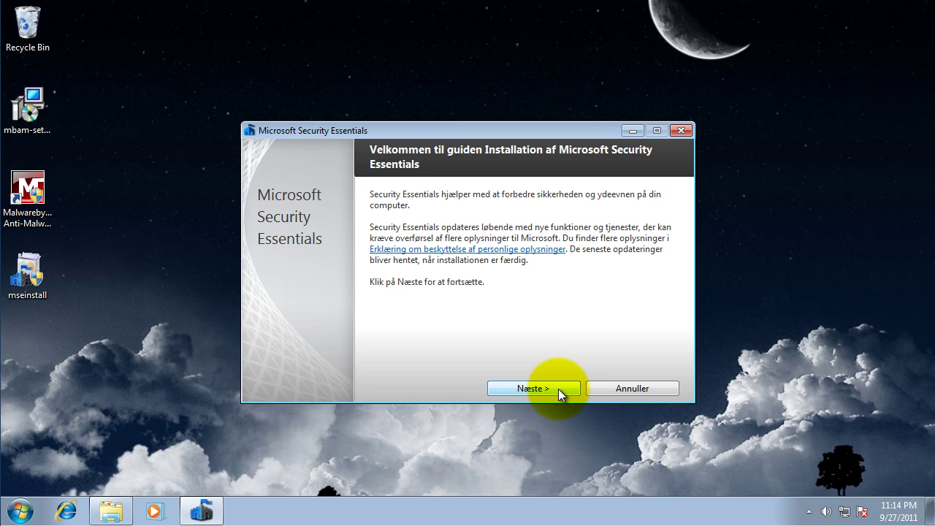
left_click(558, 388)
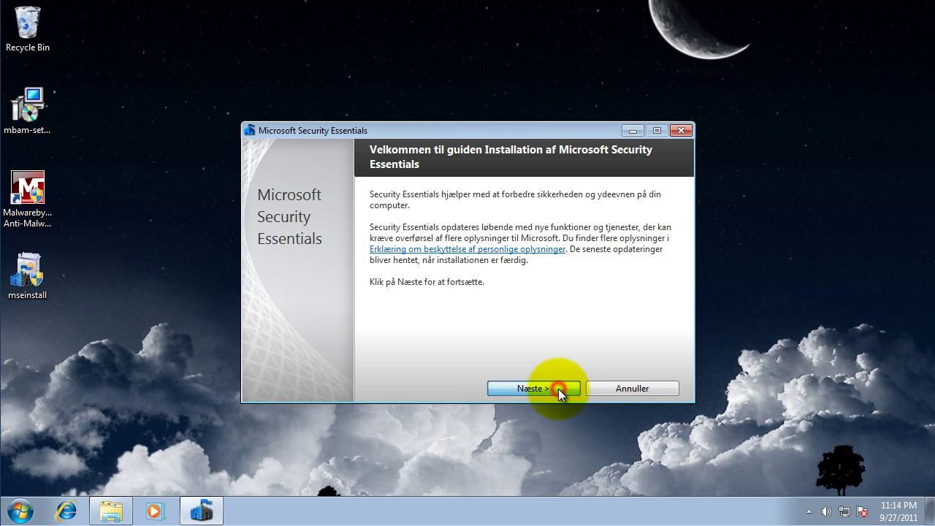
left_click(553, 389)
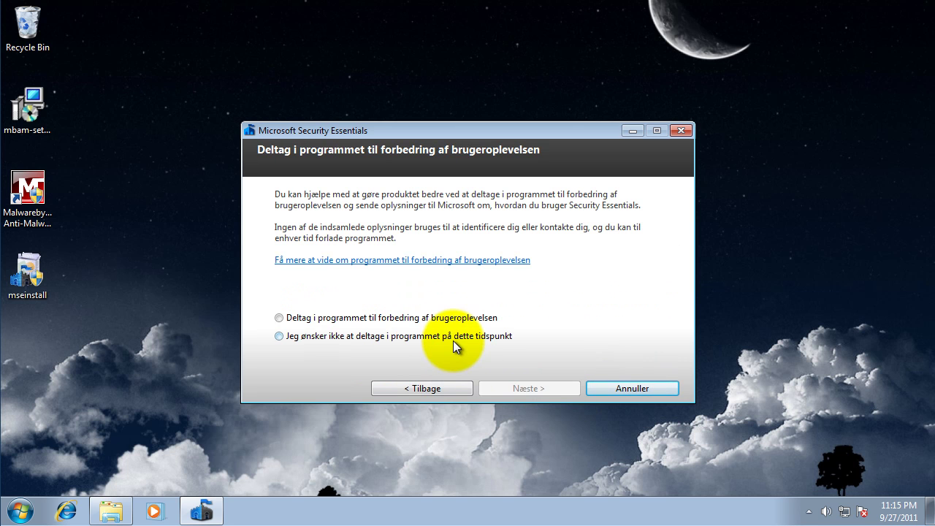
Decline the experience improvement programme, keep Windows Firewall activation enabled, install Microsoft Security Essentials and restart the computer.
left_click(453, 338)
left_click(566, 390)
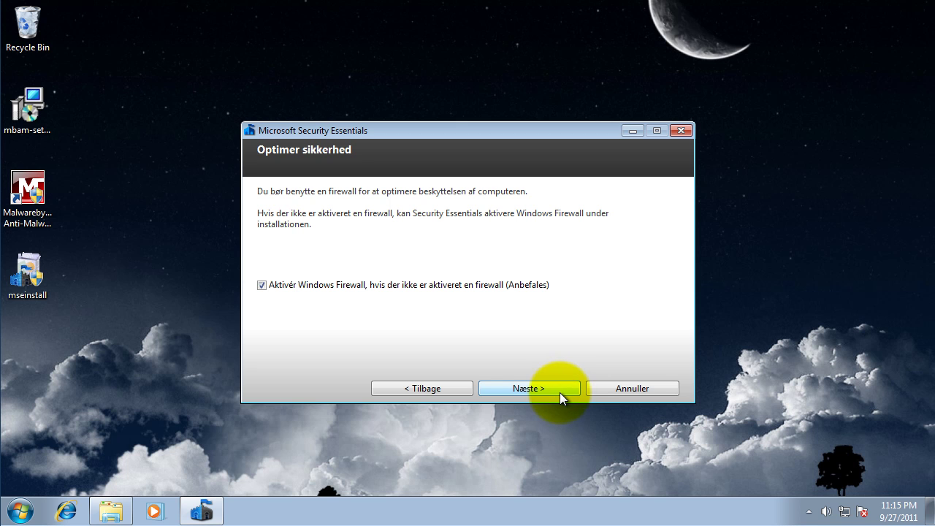
left_click(560, 393)
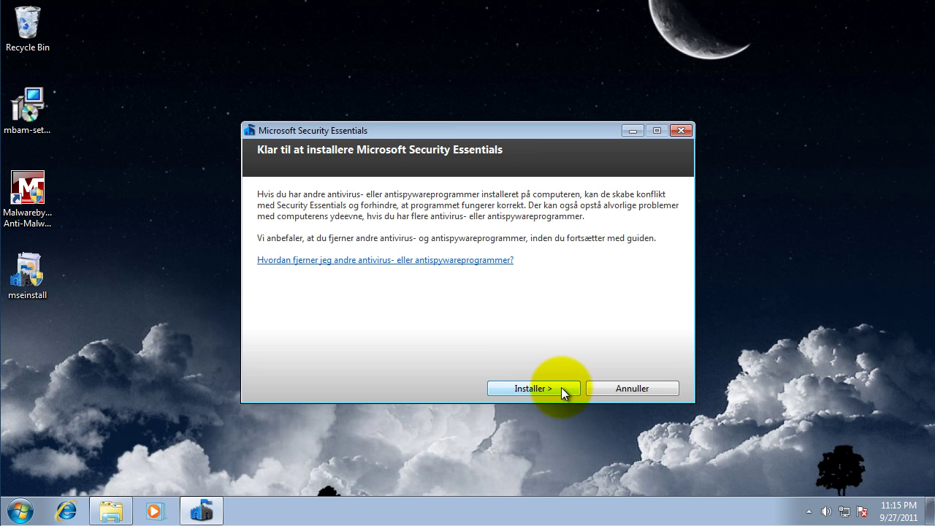
left_click(561, 387)
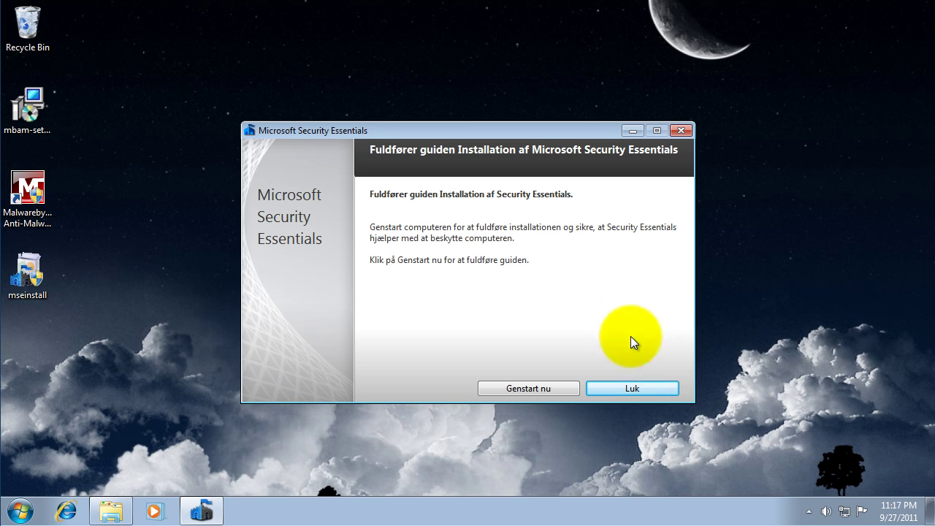
left_click(553, 389)
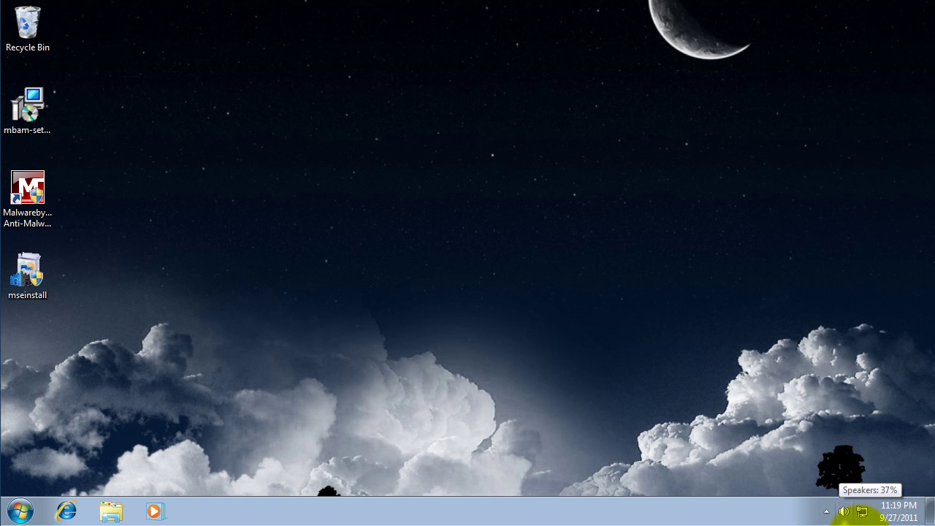
Open Microsoft Security Essentials, examine the scheduled scan settings and the available scan types, and close the window.
left_click(738, 433)
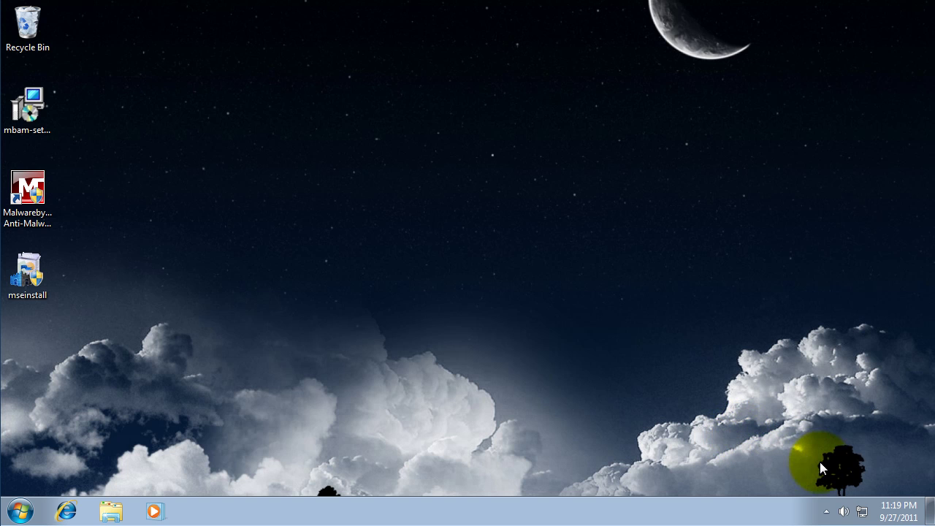
left_click(827, 513)
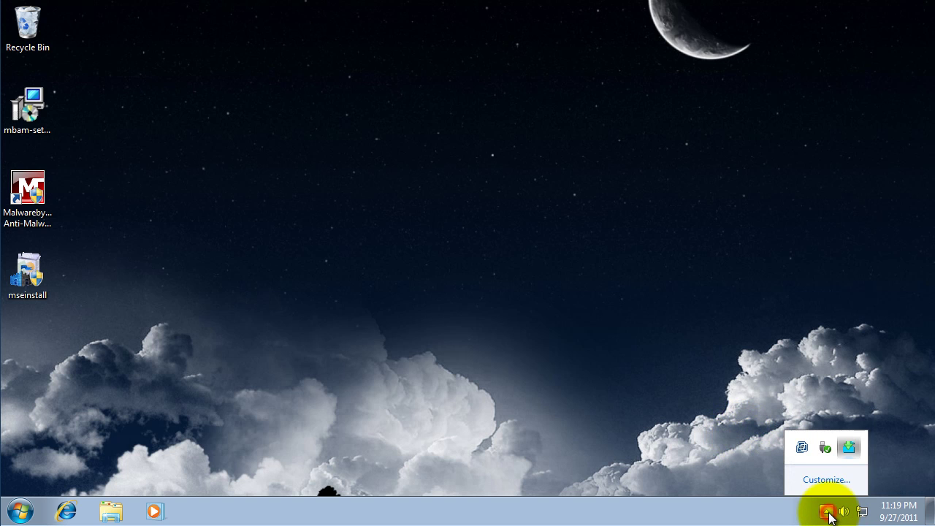
double_click(849, 448)
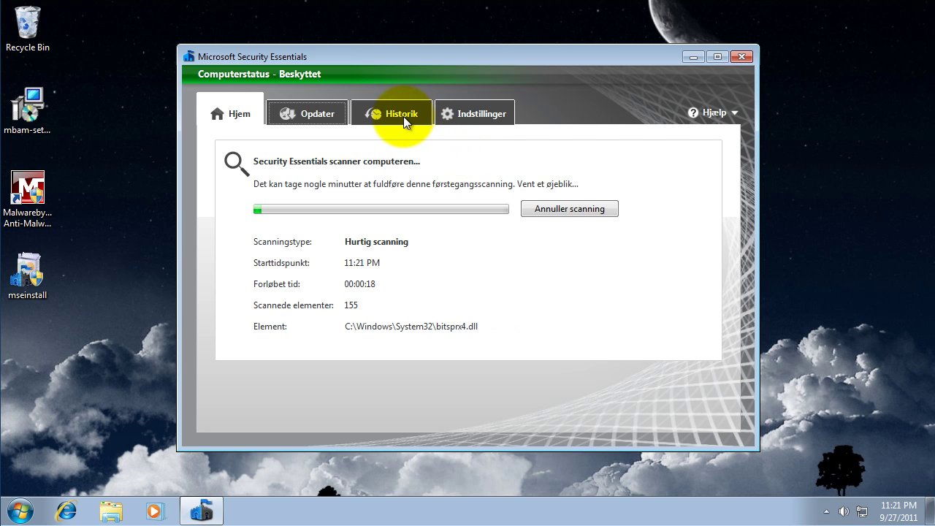
left_click(468, 114)
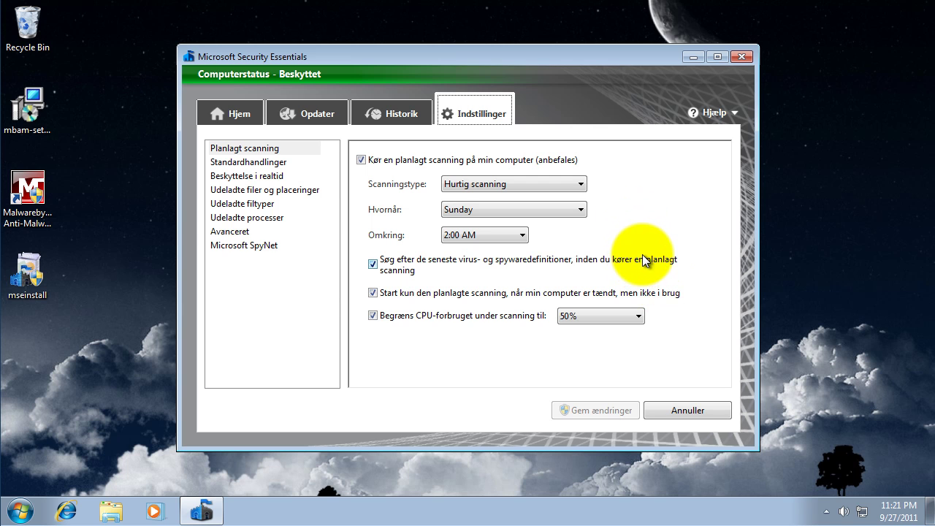
left_click(576, 185)
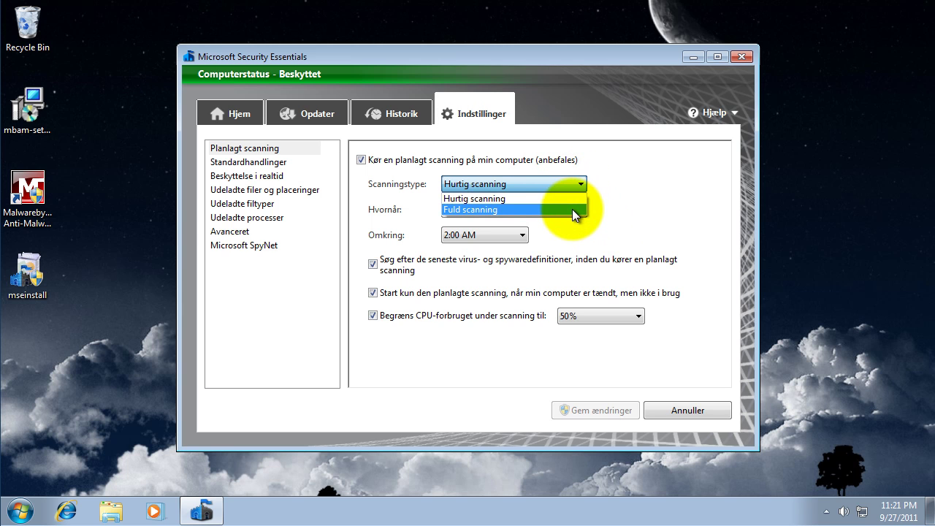
left_click(578, 183)
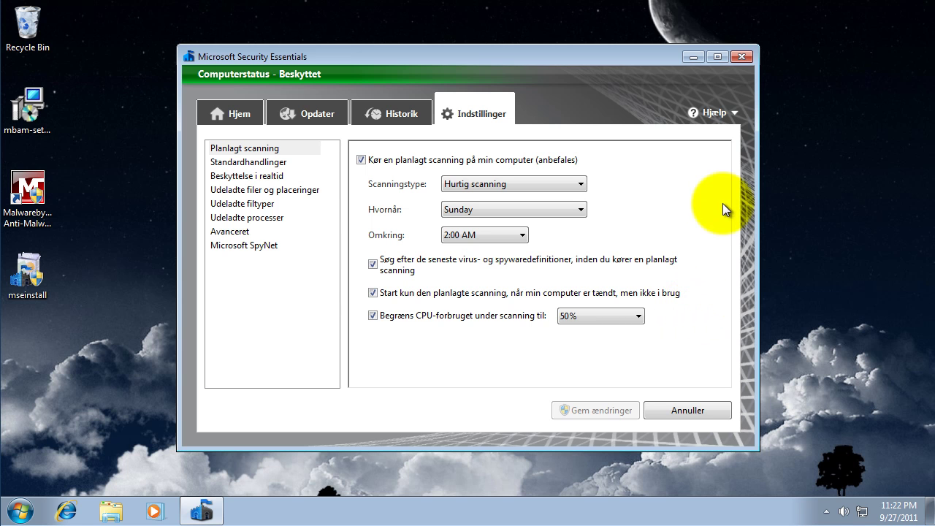
left_click(737, 57)
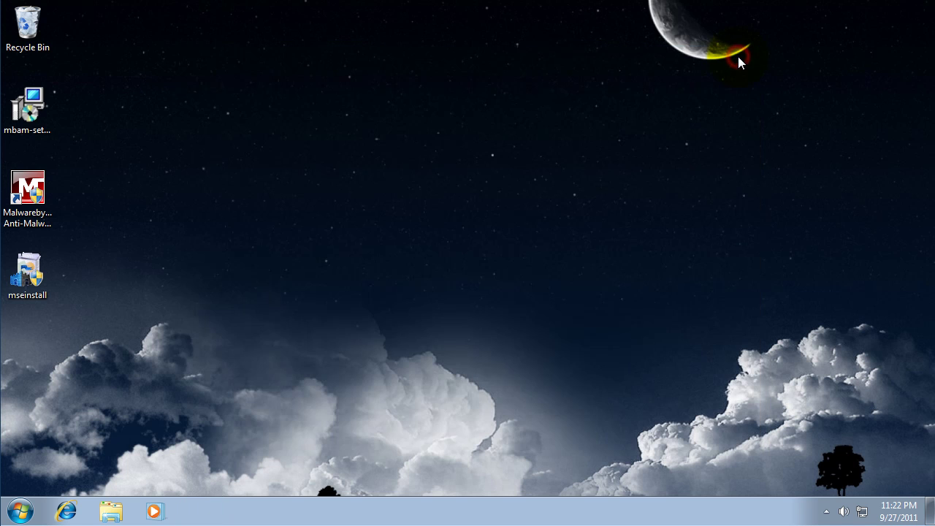
Reopen Microsoft Security Essentials, check the virus definition update status and the running scan's progress, and close it again.
left_click(823, 512)
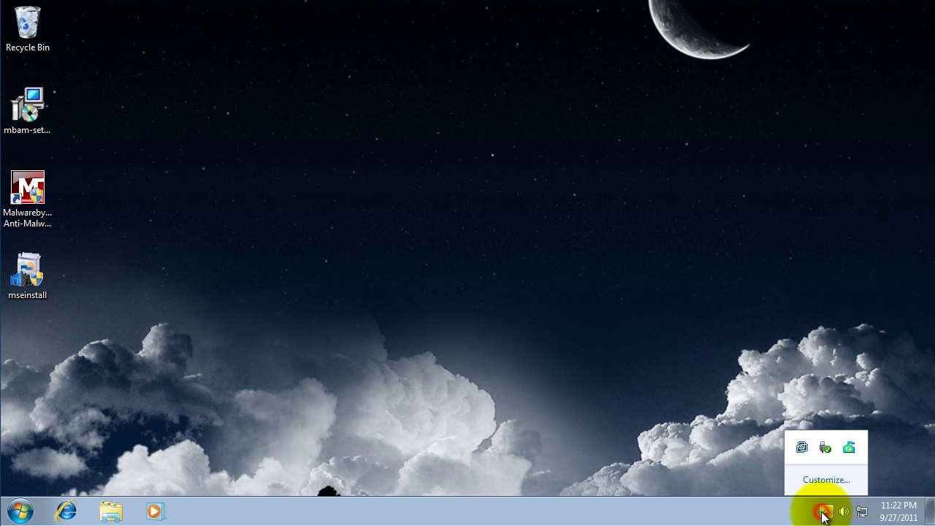
double_click(852, 450)
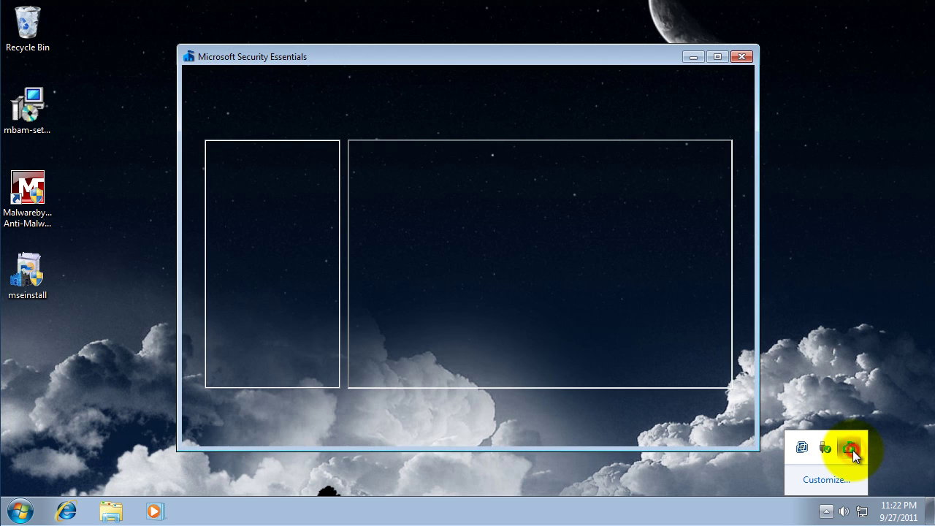
left_click(324, 119)
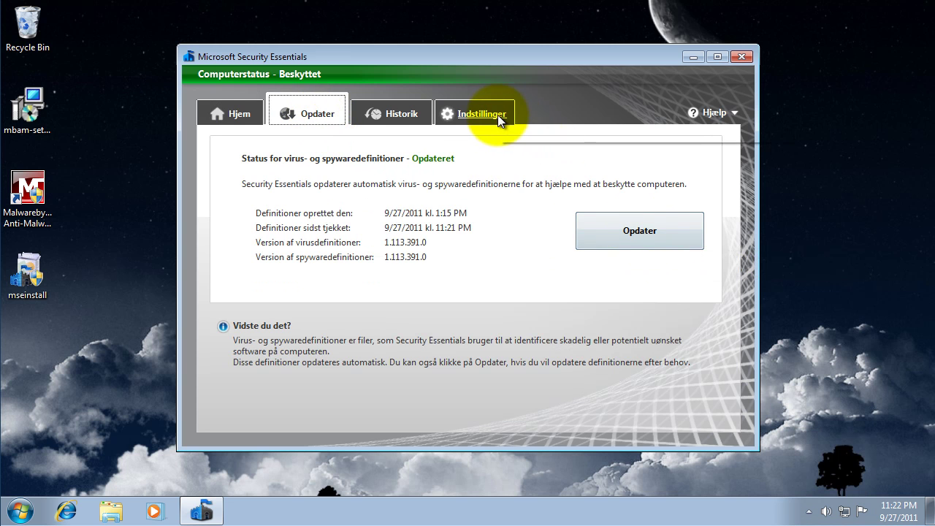
left_click(228, 114)
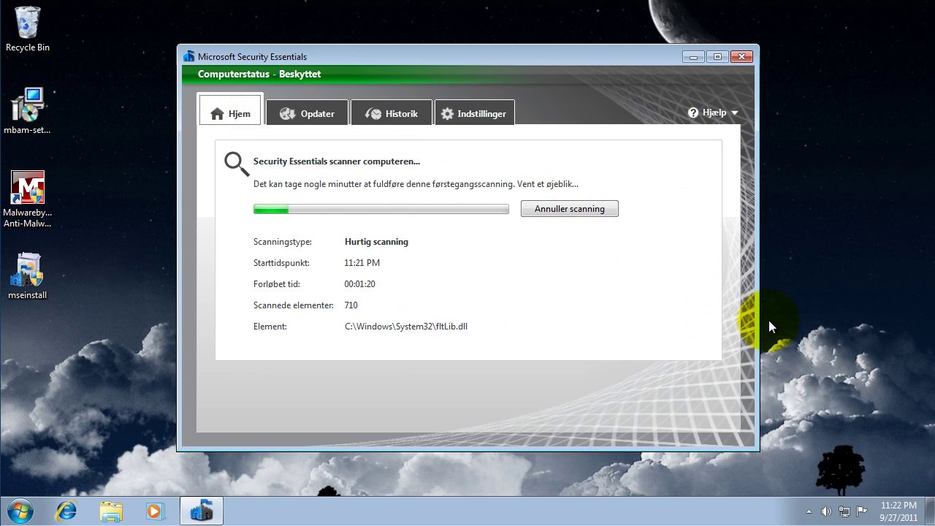
left_click(740, 58)
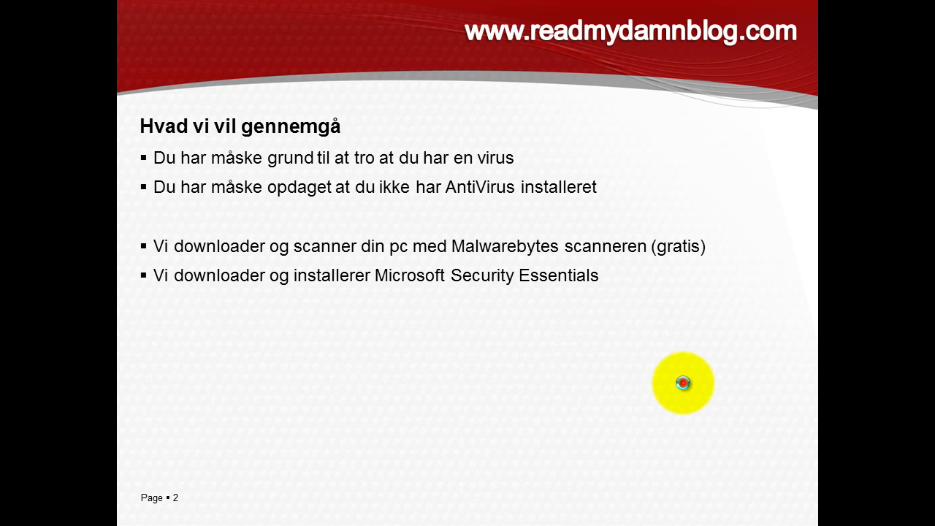
left_click(683, 383)
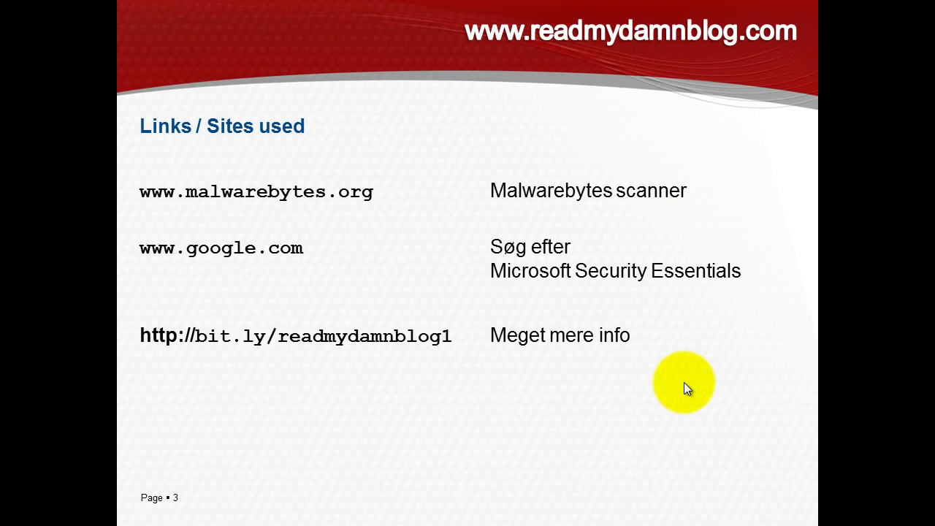